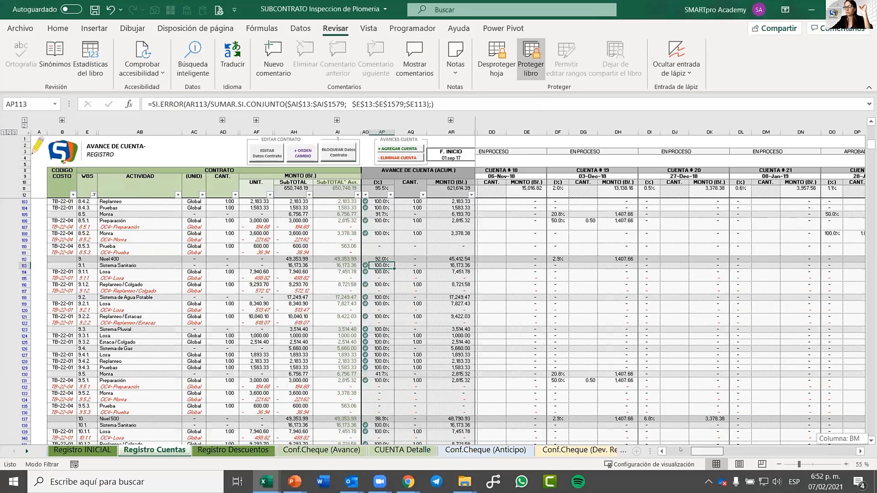
- Review the registered accounts on the Registro Cuentas sheet, from Cuenta #01 through Cuenta #23
scroll(566, 296, "down", 1)
scroll(566, 297, "down", 3)
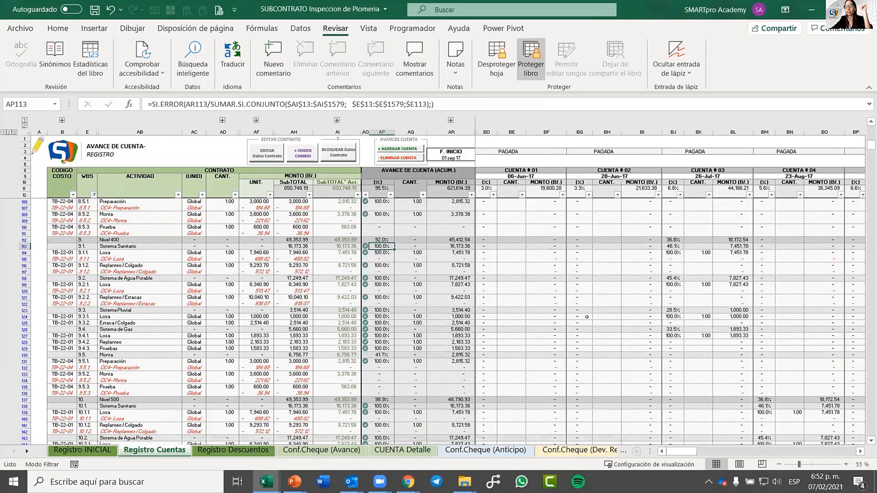
scroll(610, 362, "up", 20)
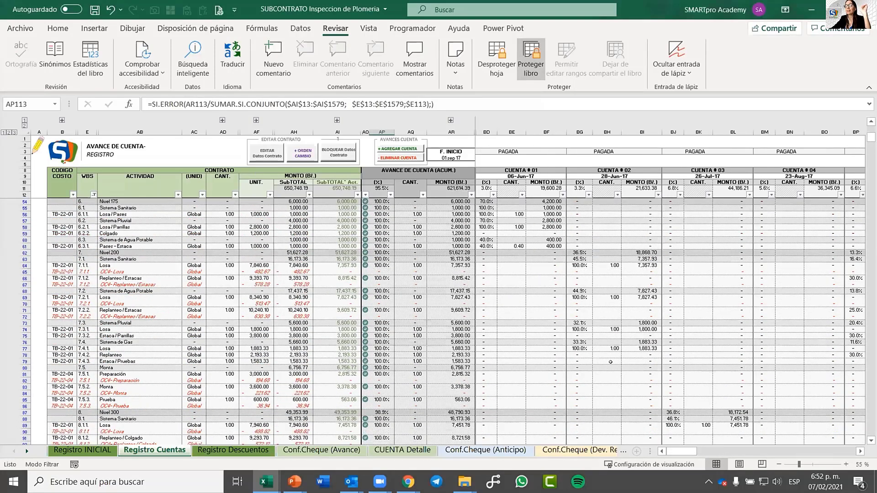
scroll(776, 432, "up", 9)
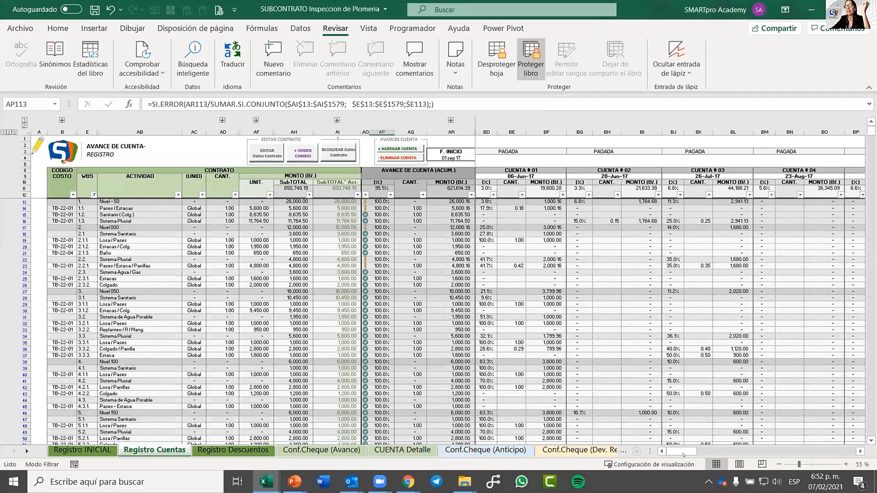
left_click_drag(684, 454, 824, 441)
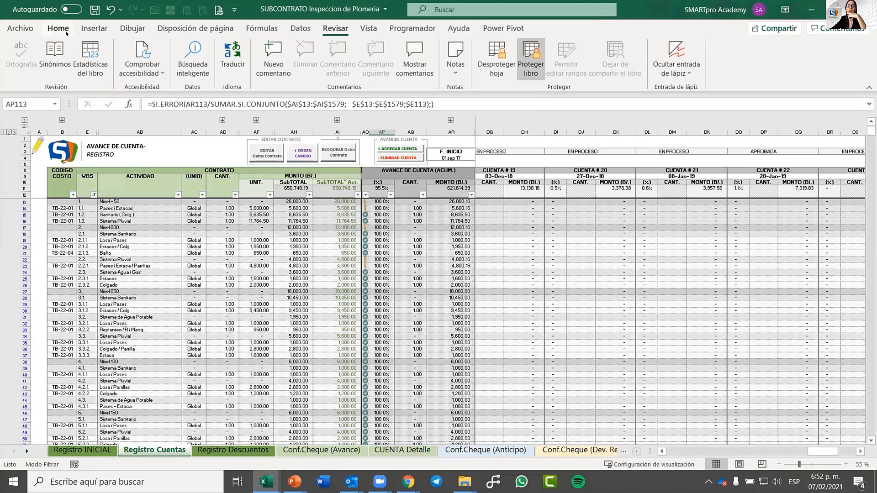
left_click(860, 451)
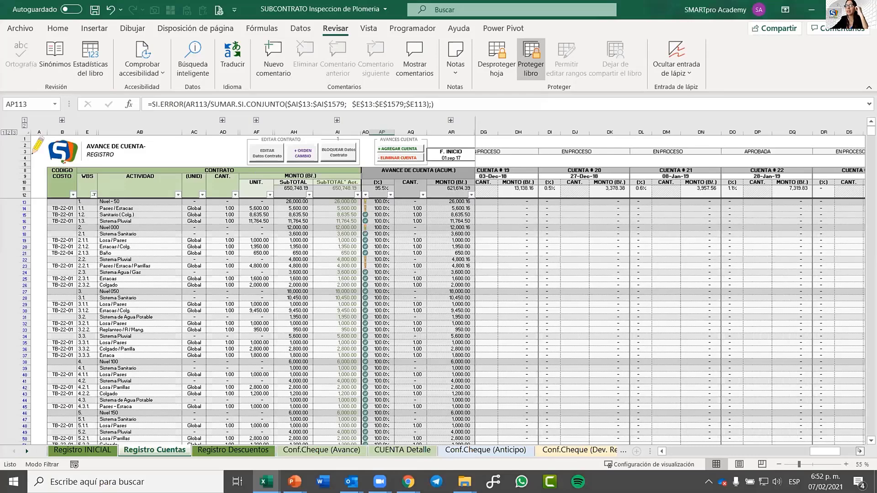
left_click(861, 451)
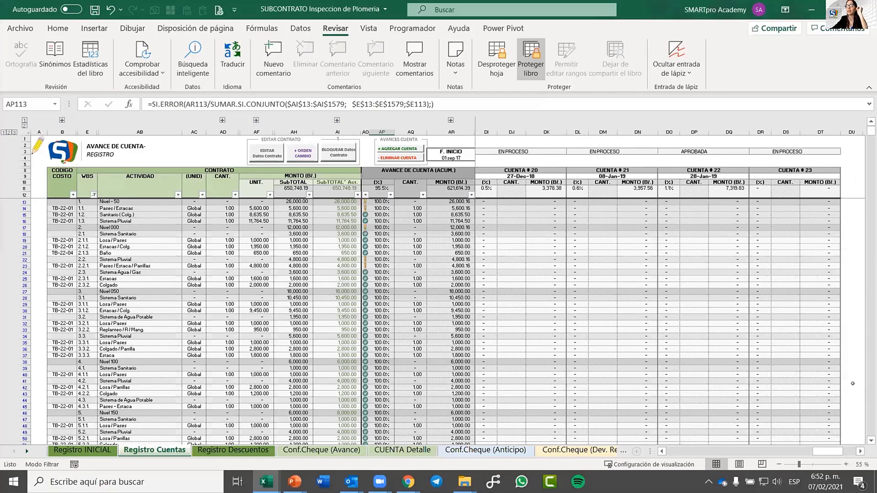
- Examine the Cuenta #22 and Cuenta #23 progress columns for the activities of levels 200 to 500
scroll(764, 363, "down", 13)
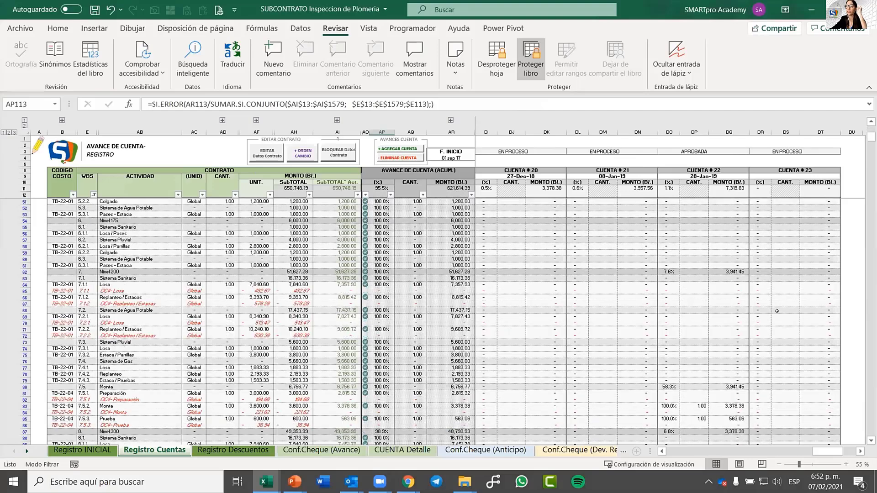
scroll(777, 310, "down", 5)
left_click(731, 386)
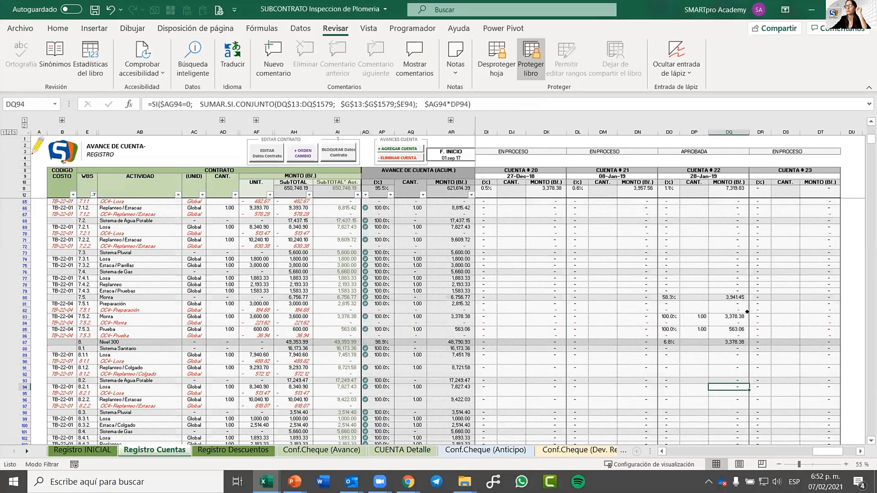
left_click(785, 374)
scroll(790, 379, "down", 3)
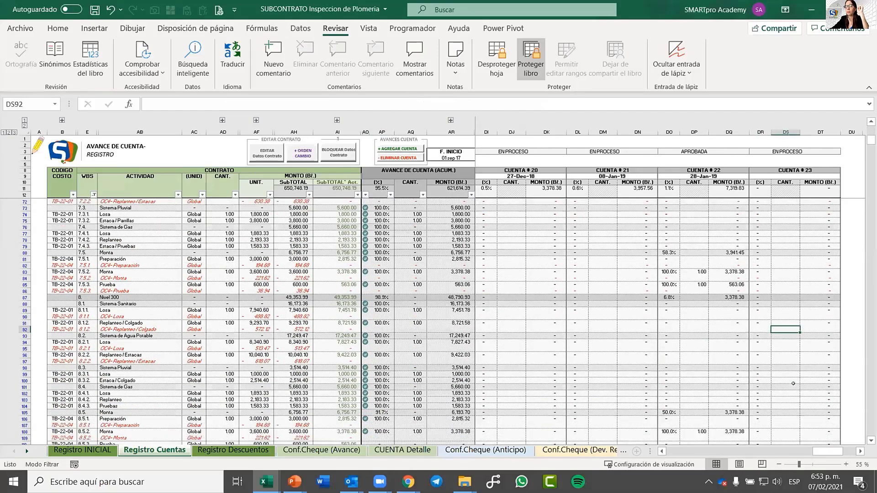
scroll(794, 384, "down", 6)
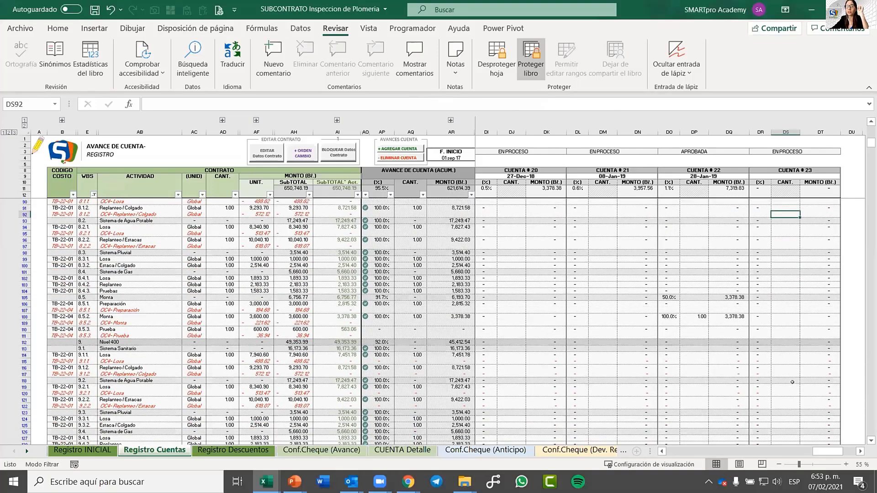
scroll(785, 369, "down", 1)
left_click(785, 368)
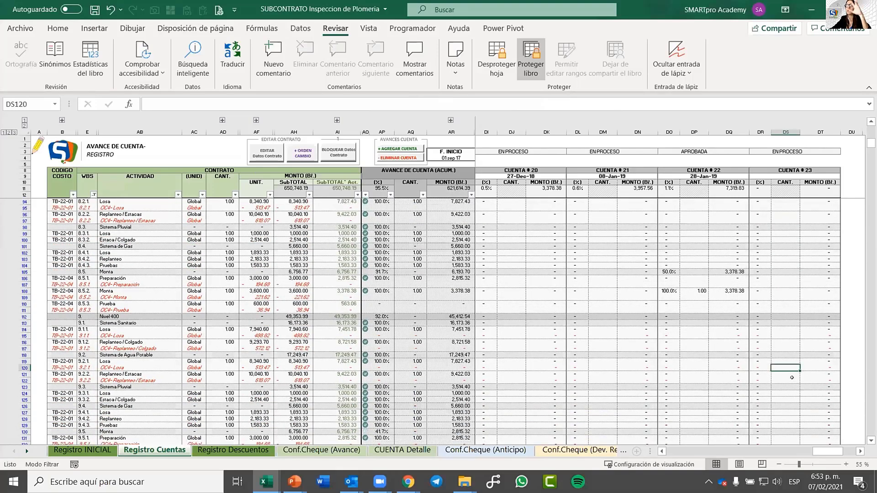
scroll(792, 377, "down", 2)
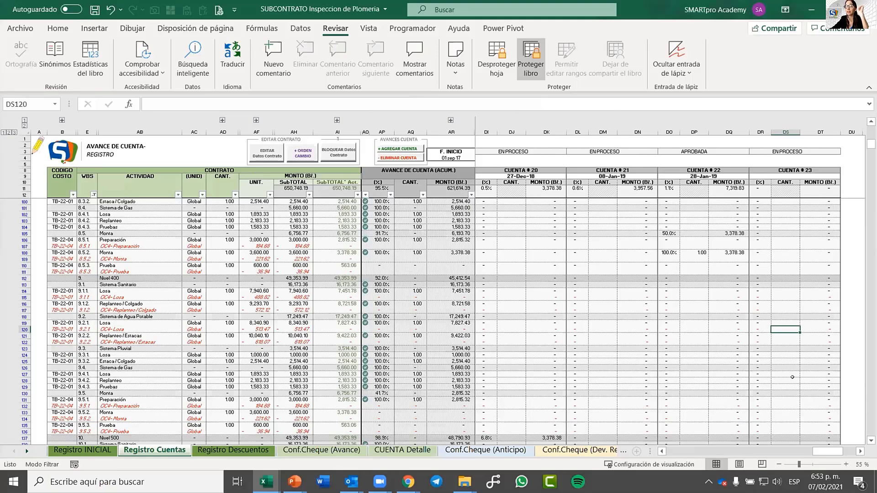
scroll(792, 363, "down", 2)
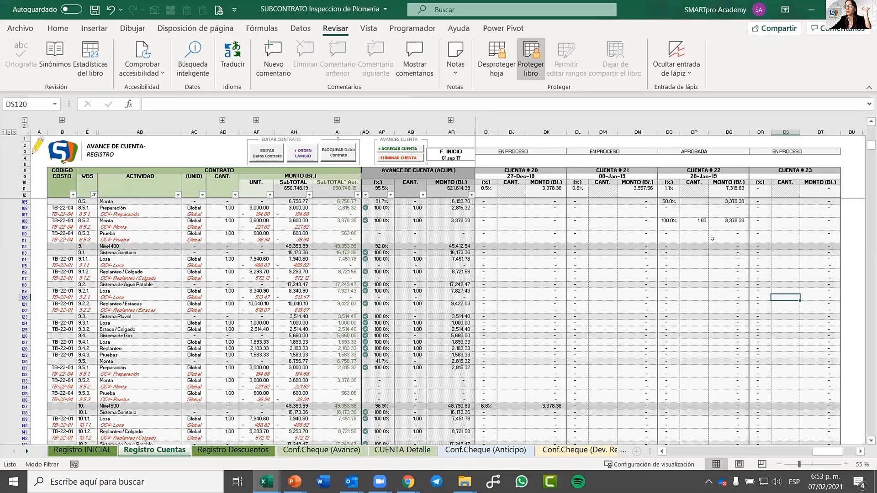
- Try to enter a quantity of 1 in Cuenta #22 for activity 9.4.1 Losa
left_click(699, 322)
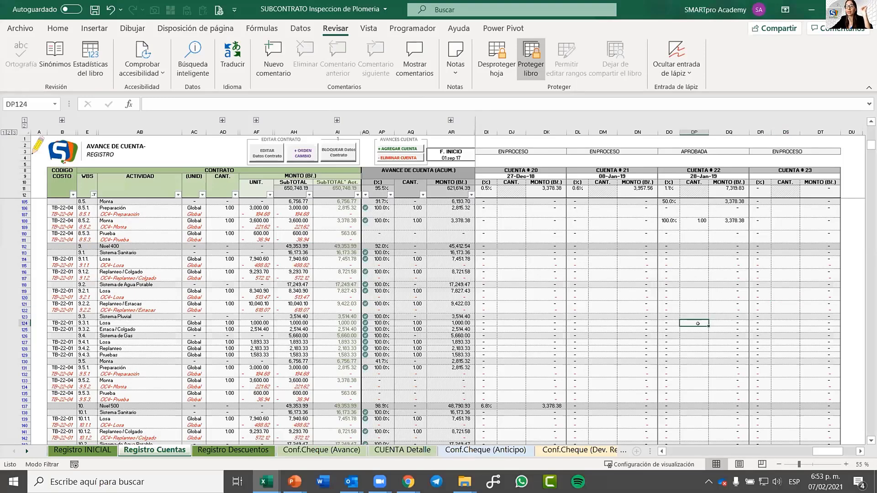
left_click(699, 342)
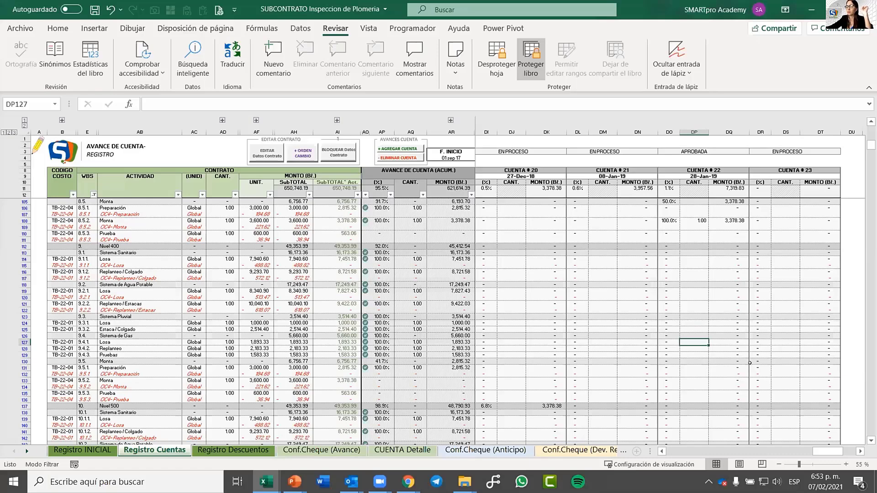
key("1")
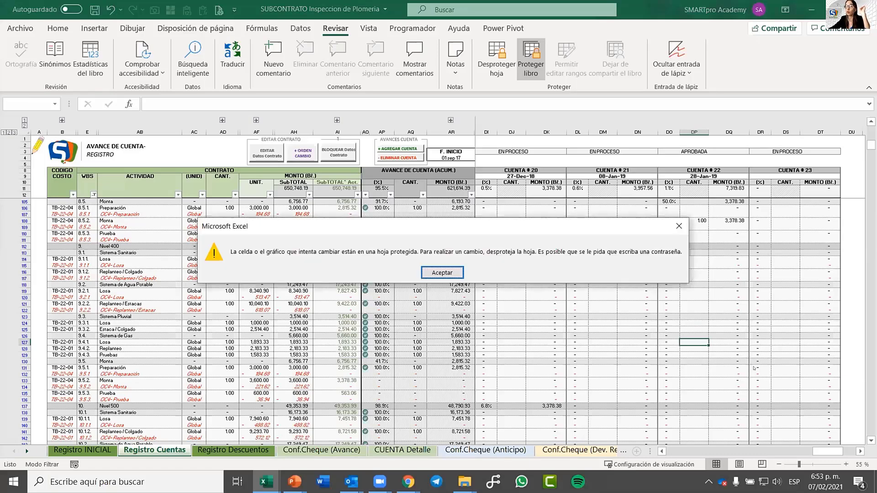
key("Return")
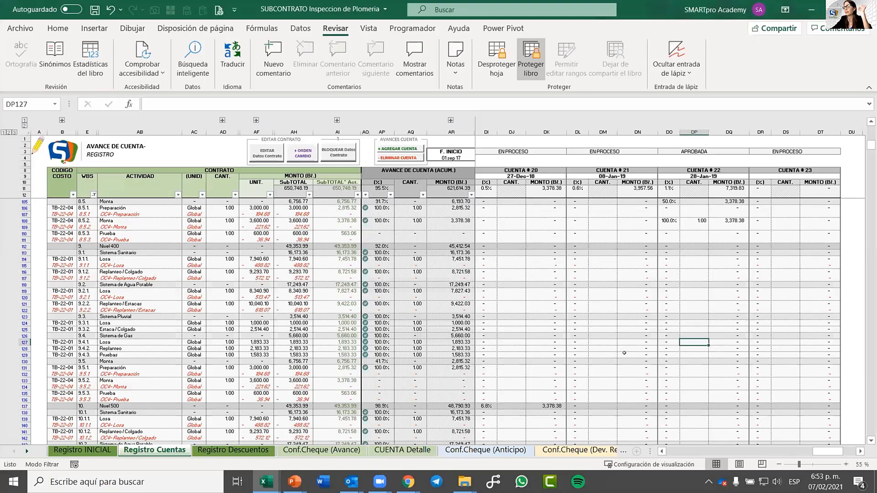
- Try to enter a quantity of 1 in Cuenta #21 for activity 9.4.3 Pruebas
left_click(606, 355)
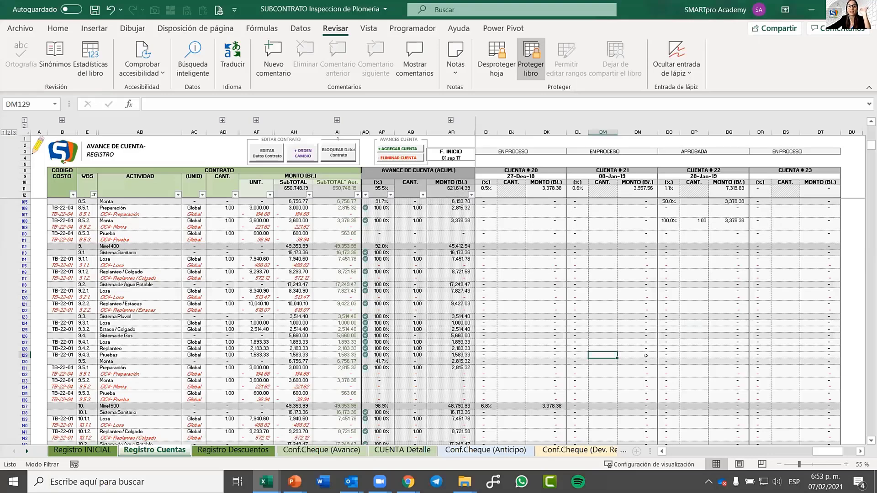
key("1")
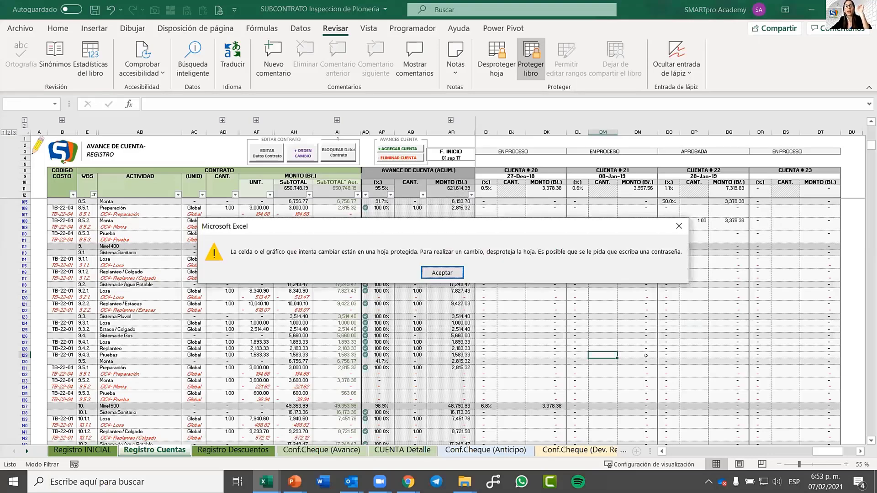
key("Return")
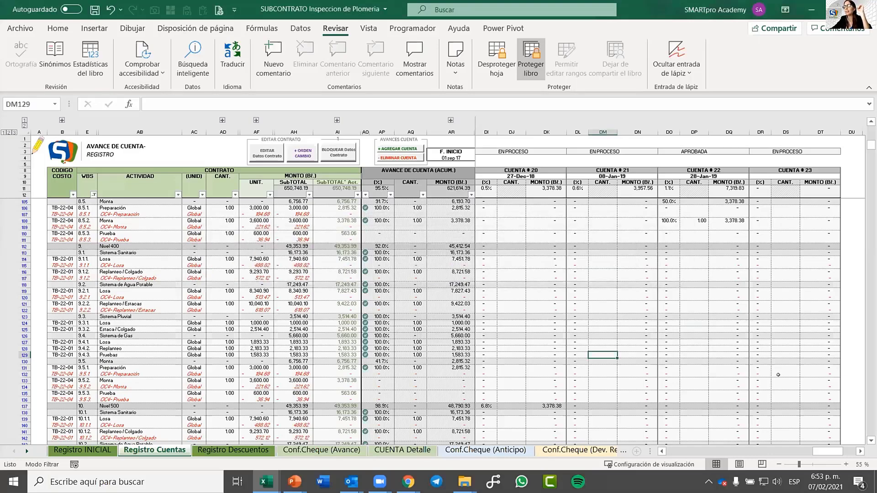
- Enter a quantity of 0.5 in Cuenta #23 for activity 9.5.2 Monta
scroll(778, 375, "down", 1)
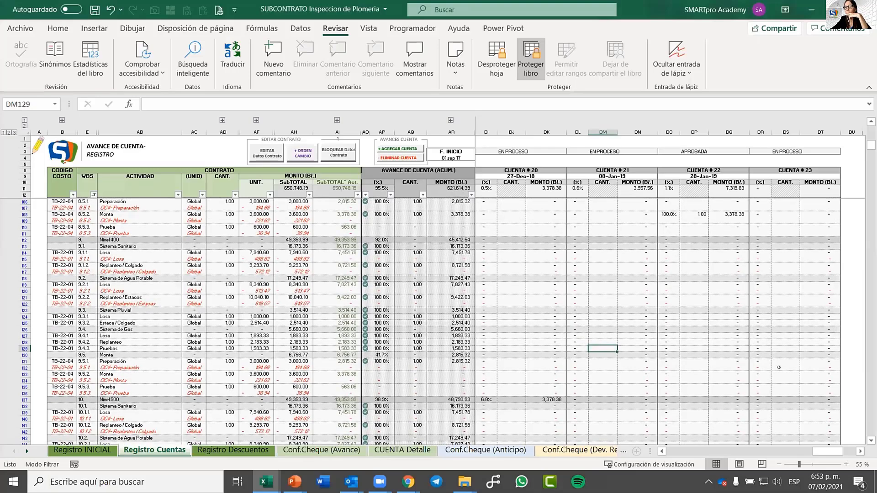
left_click(778, 367)
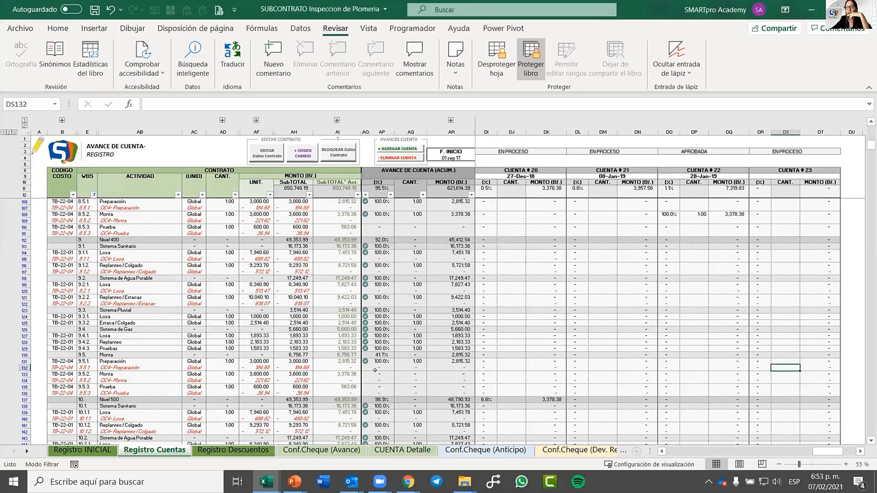
key("Down")
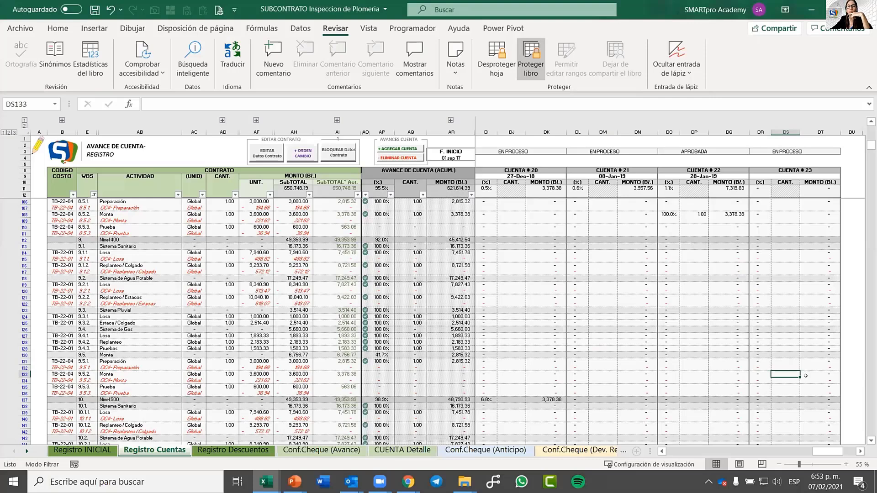
type("0.5")
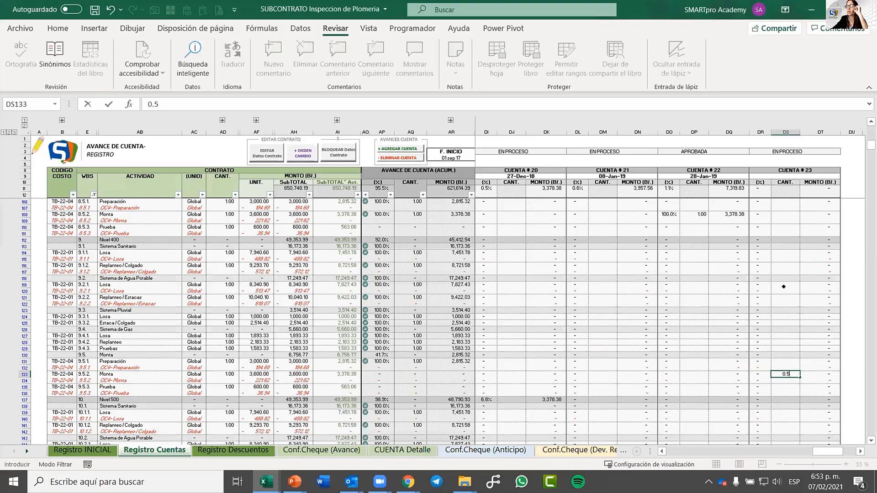
key("Return")
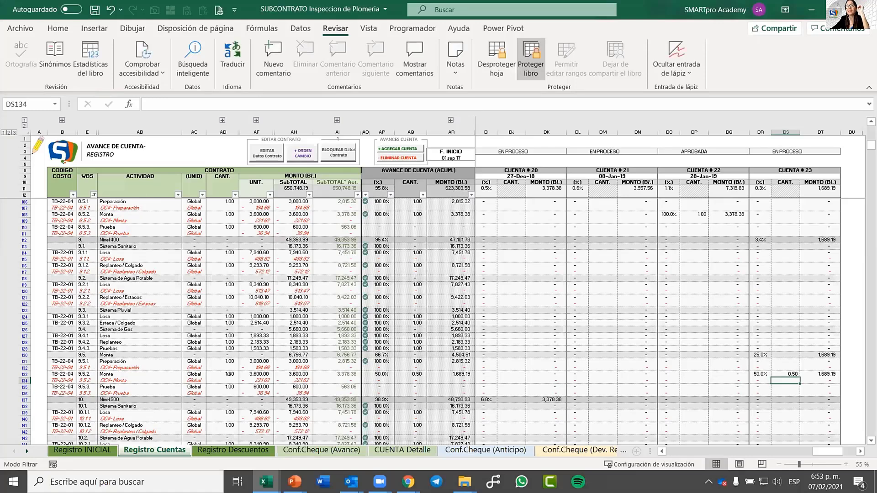
- Try to raise the Cuenta #23 quantity of activity 9.5.2 Monta to 1.1, and cancel the entry
left_click(785, 374)
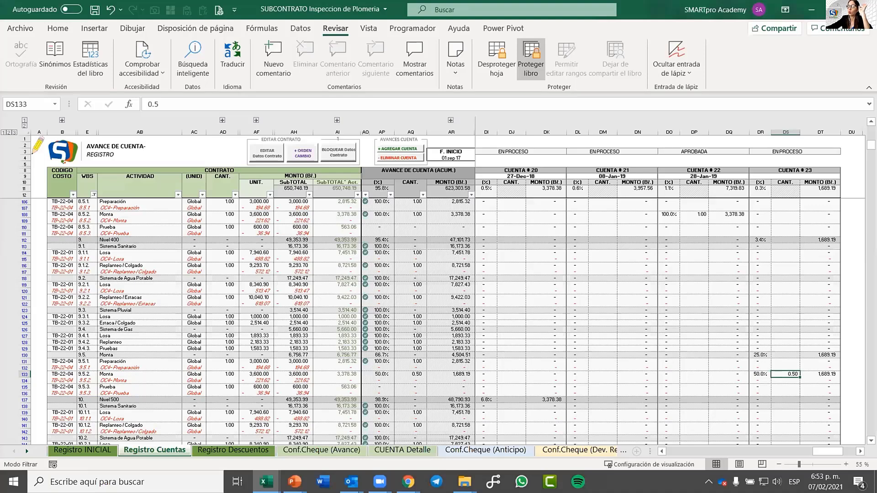
type("1.1")
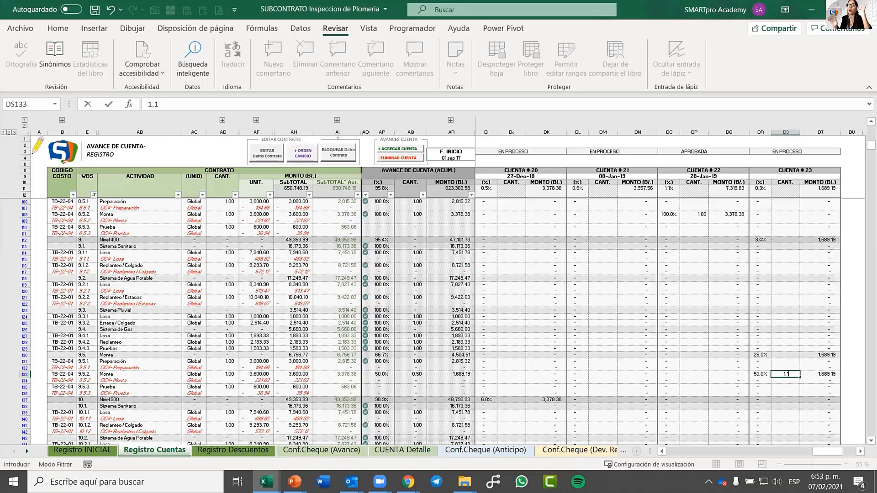
key("Return")
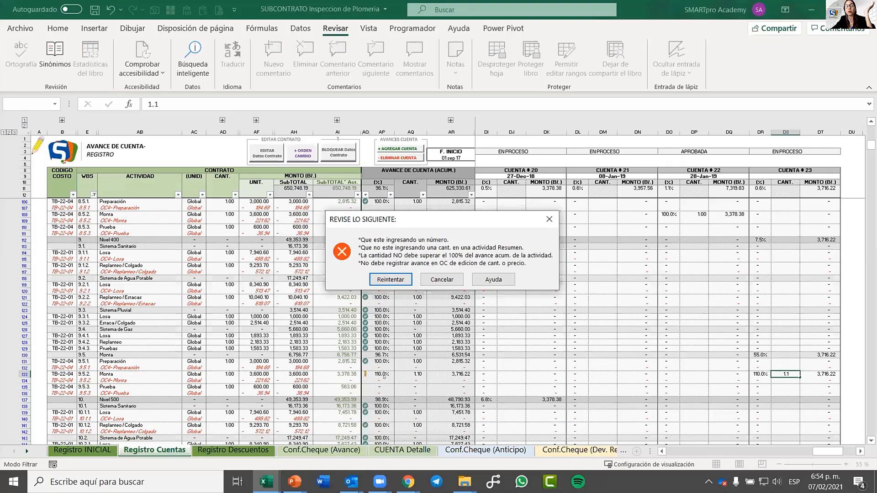
left_click(459, 279)
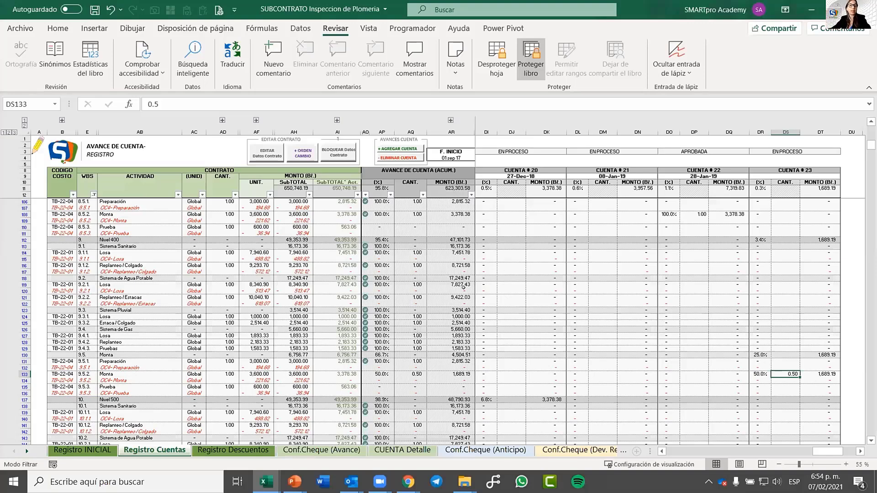
left_click(731, 323)
left_click(720, 311)
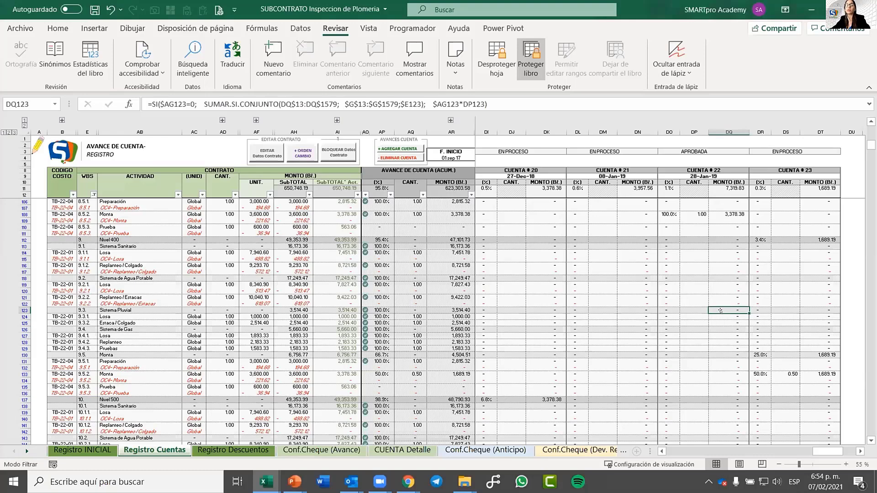
- Start adding a new account, and decline locking the quantities of the last registered account
left_click(792, 373)
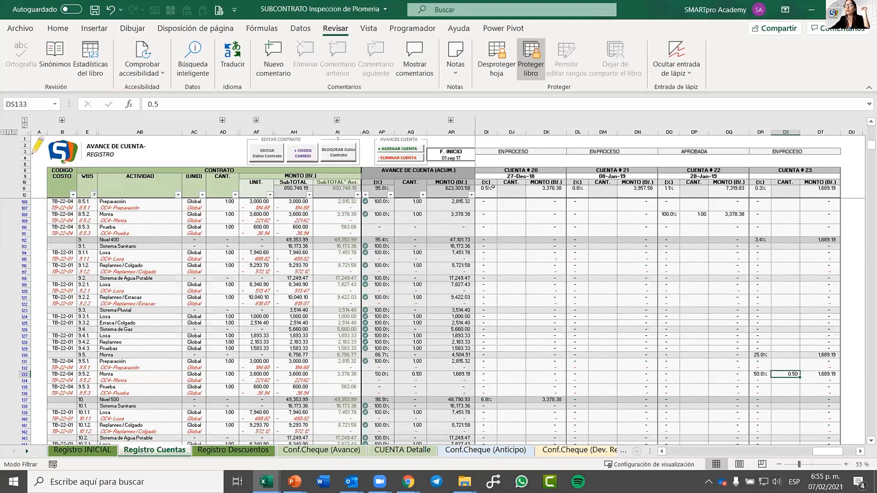
left_click(392, 148)
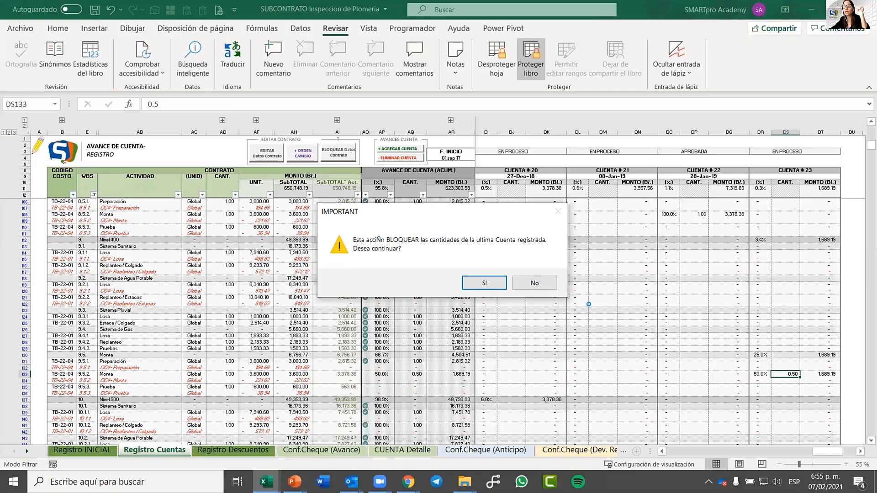
left_click(548, 284)
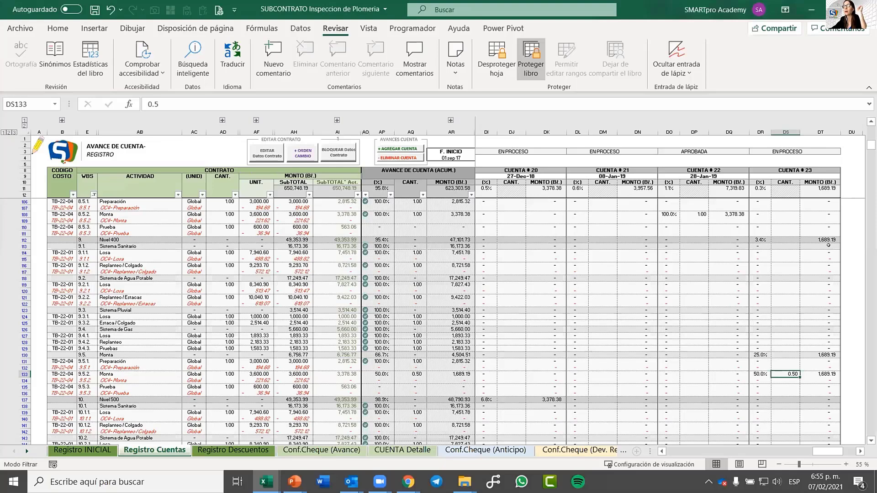
- Try to edit the Cuenta #22 amount of activity 8.5.2 Monta, and dismiss the resulting alert
left_click(668, 252)
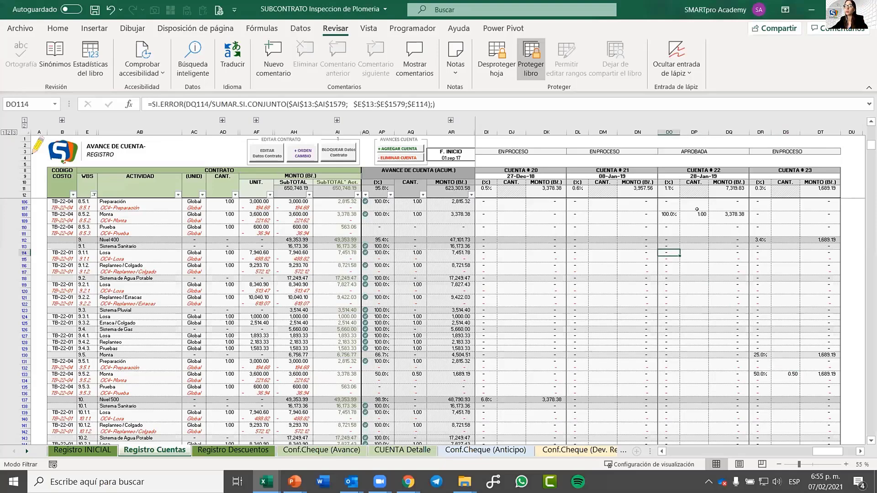
left_click(696, 213)
double_click(725, 214)
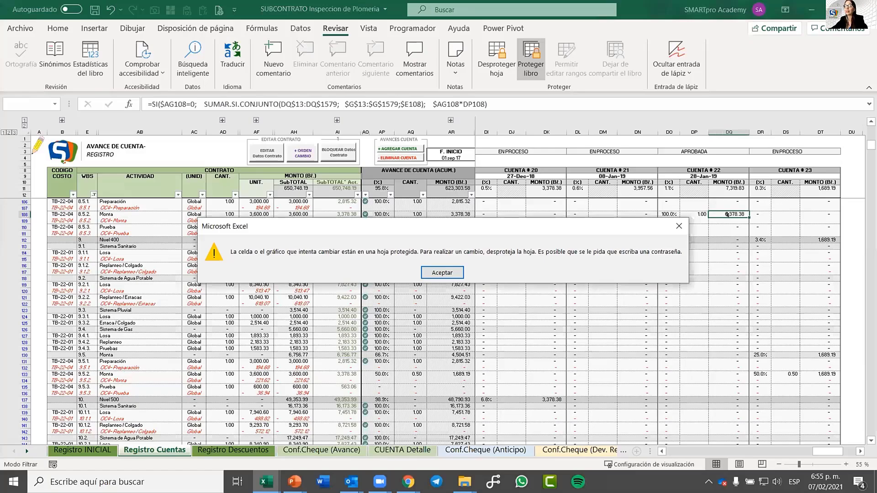
key("Return")
- Examine the Avance de Cuentas summary below the activity list, including the subtotal, ITBMS and total rows
scroll(704, 331, "down", 7)
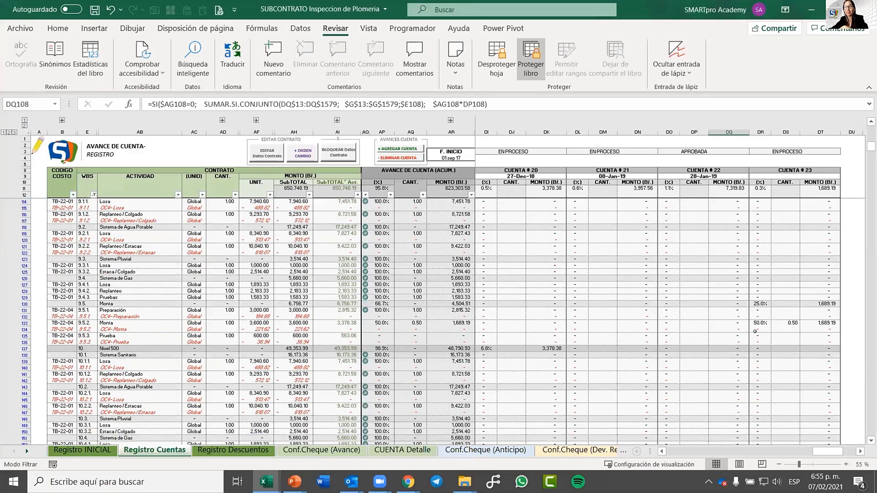
scroll(762, 339, "down", 20)
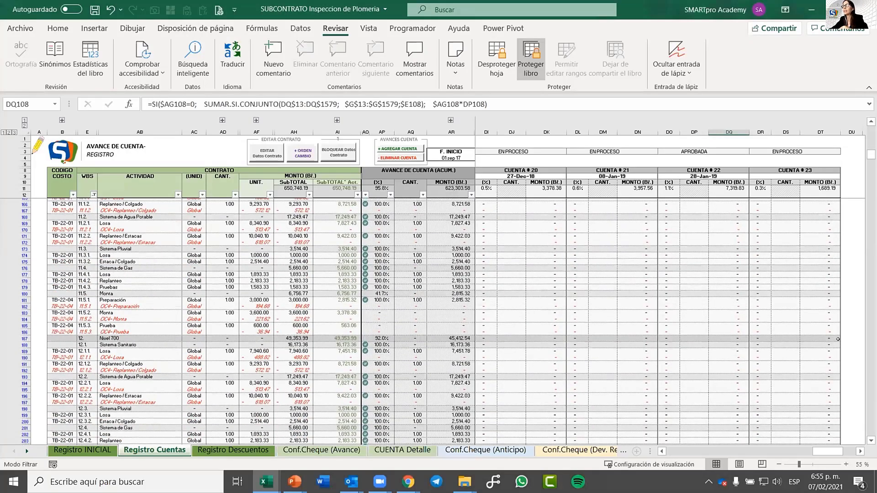
scroll(443, 319, "down", 20)
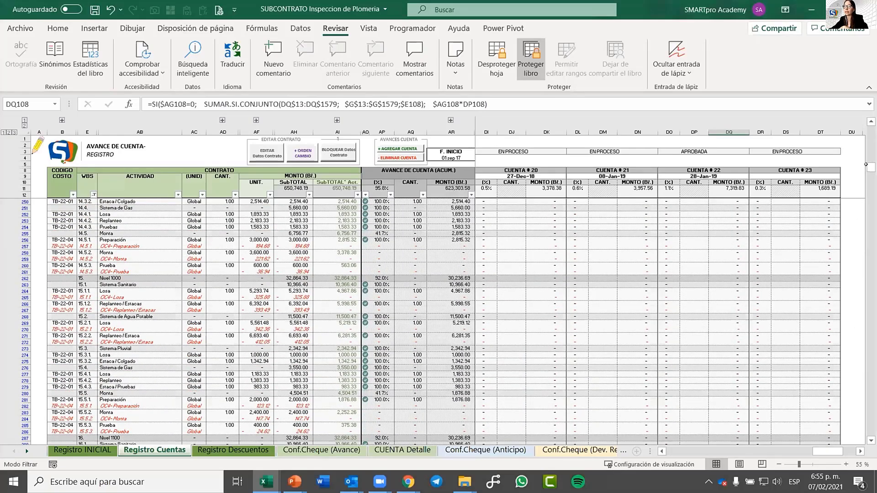
scroll(794, 288, "down", 10)
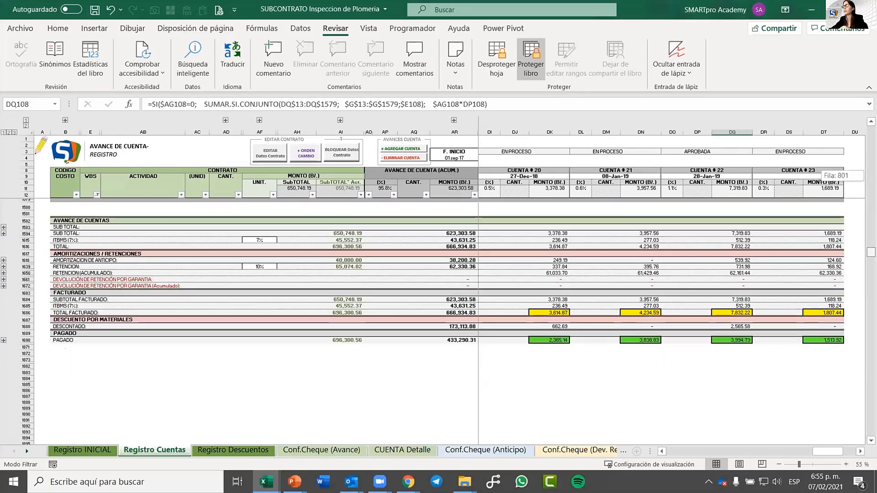
scroll(795, 288, "up", 1)
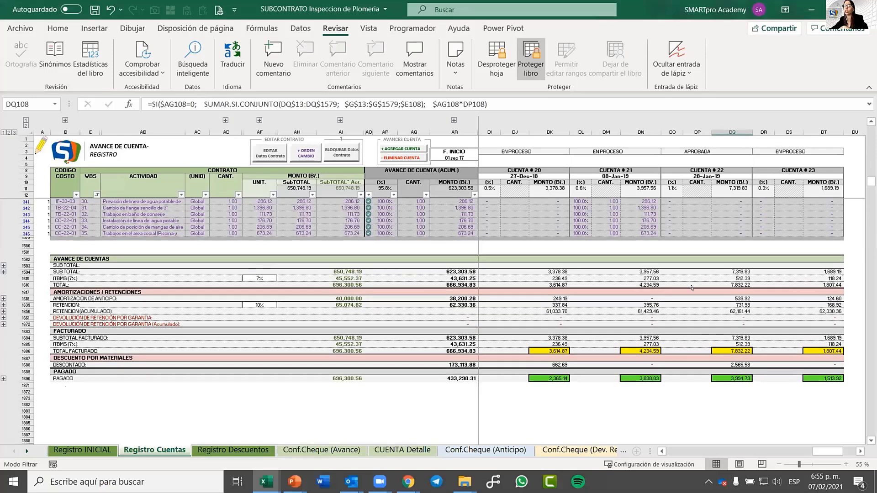
left_click(697, 287)
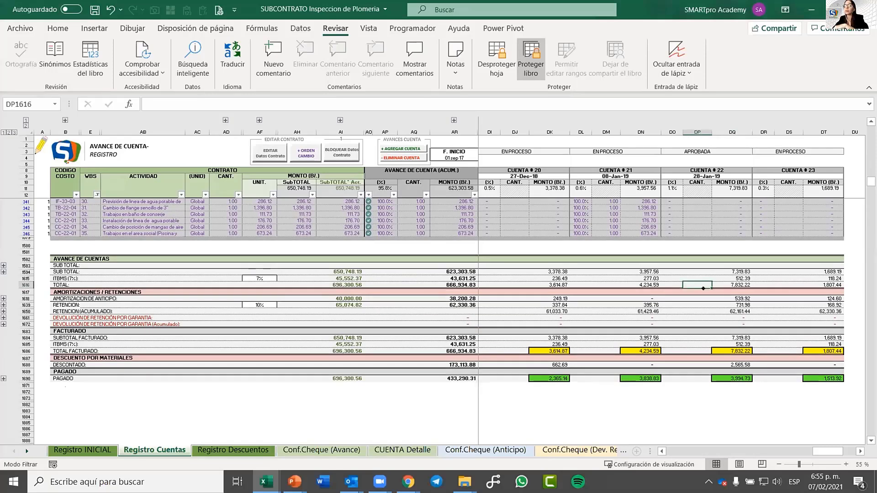
left_click(368, 278)
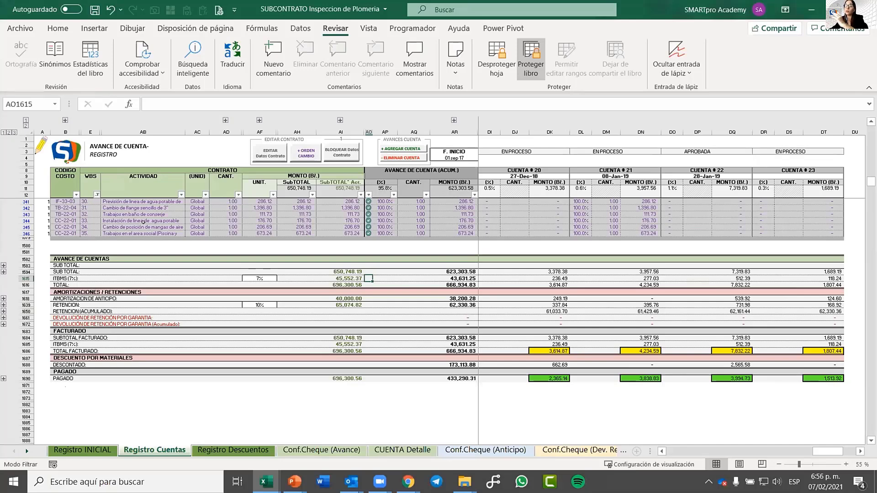
- Examine the advance amortization, retention and guarantee retention return rows, including their amounts in the first accounts
left_click(103, 299)
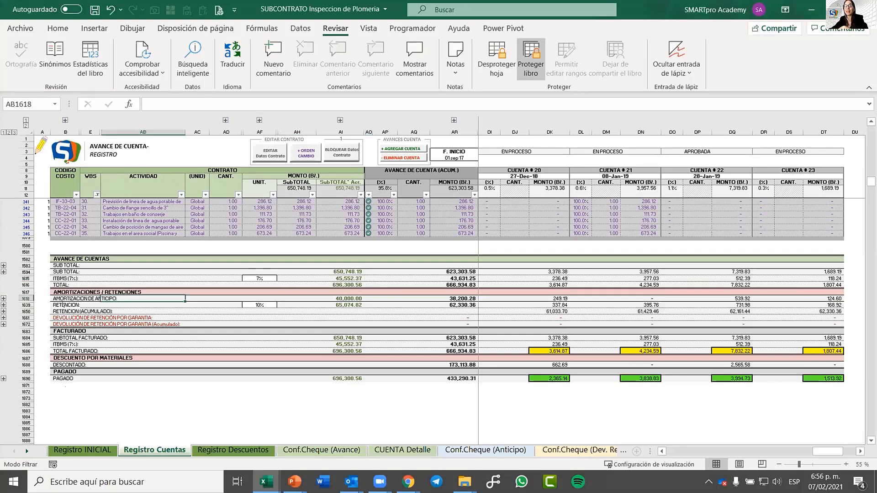
left_click(63, 305)
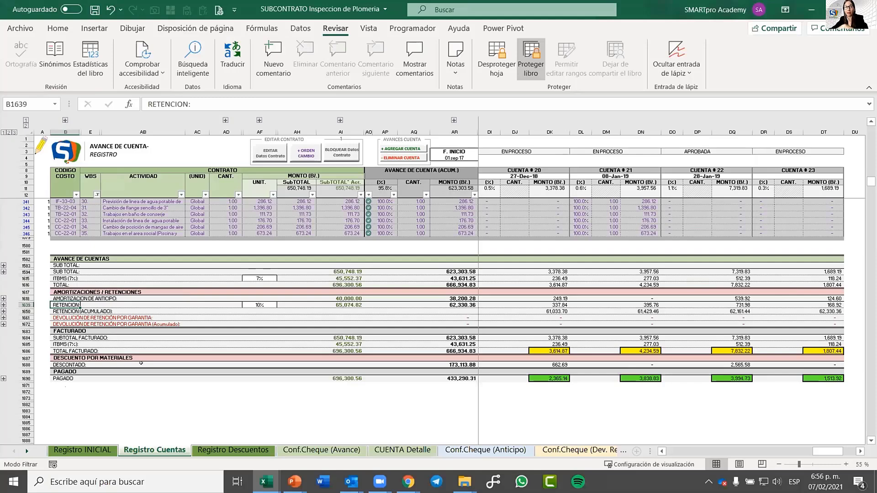
key("Down")
key("Down")
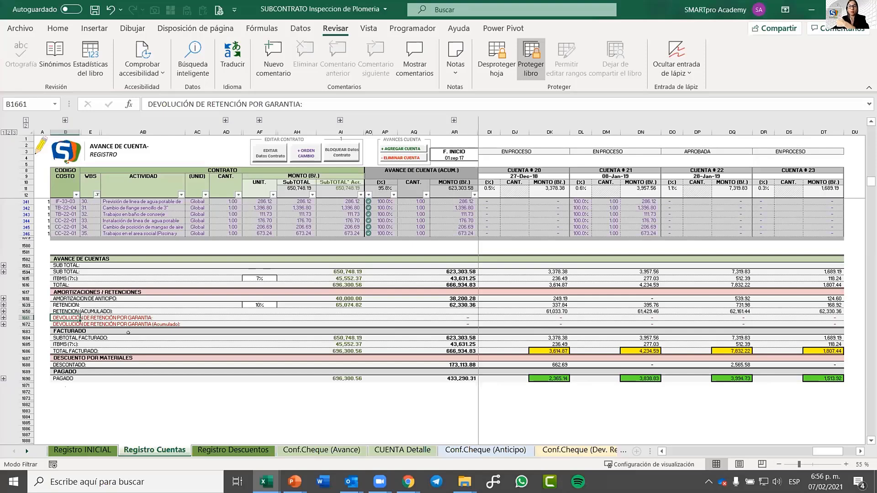
left_click_drag(456, 318, 544, 310)
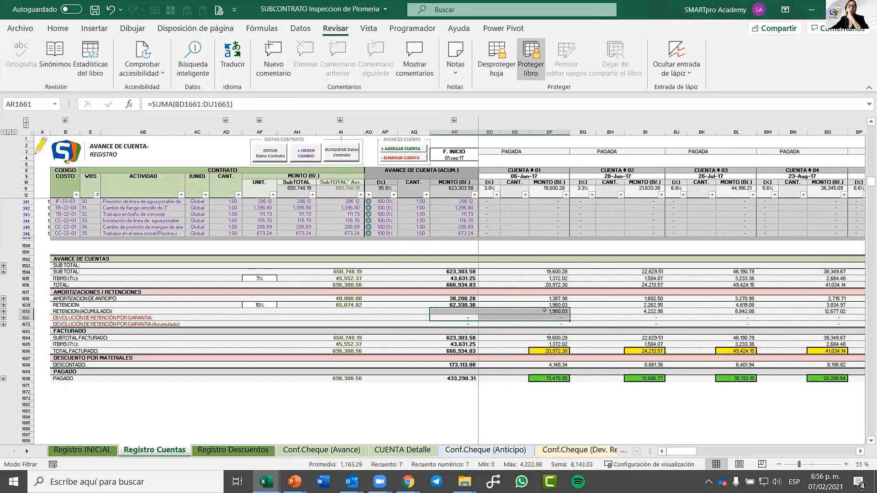
left_click(599, 323)
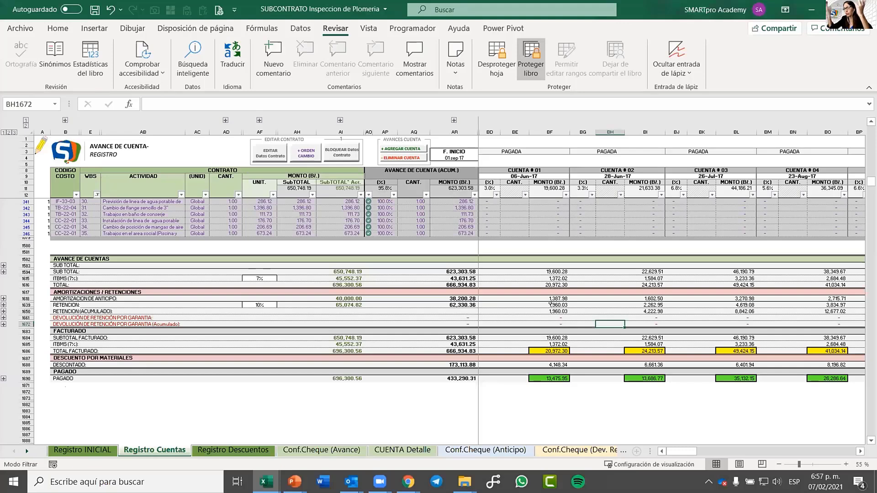
left_click(259, 311)
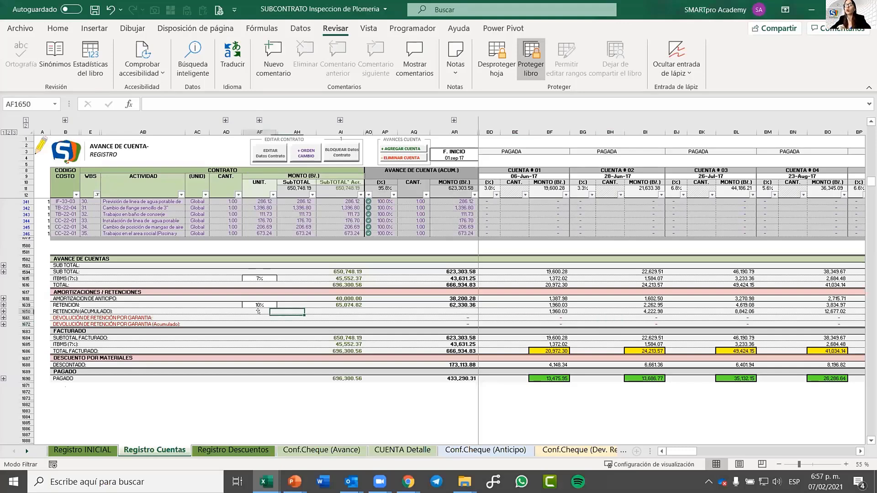
- Expand the Amortización de Anticipo breakdown and examine the amounts of each advance from Cuenta #01 through Cuenta #20
left_click(3, 298)
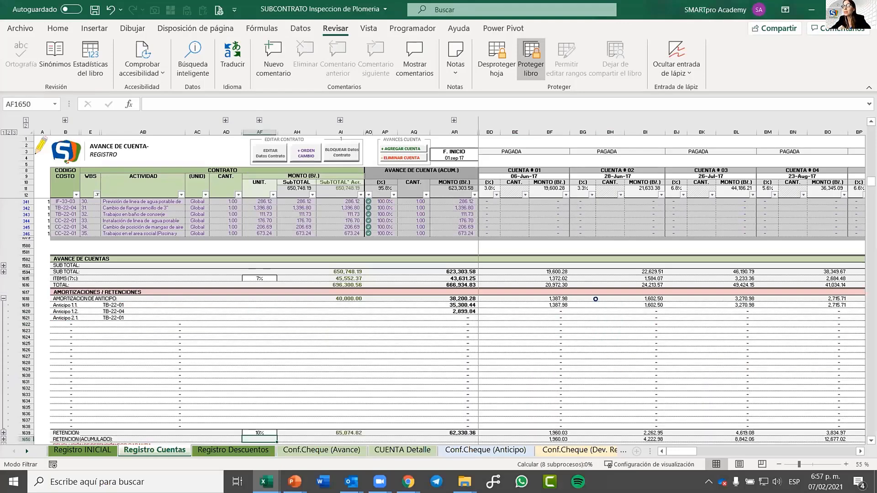
left_click(648, 304)
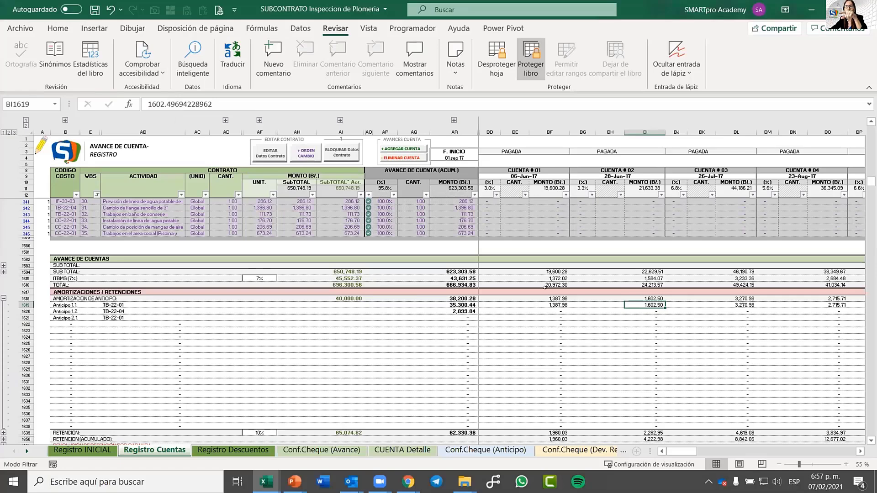
scroll(806, 418, "right", 5)
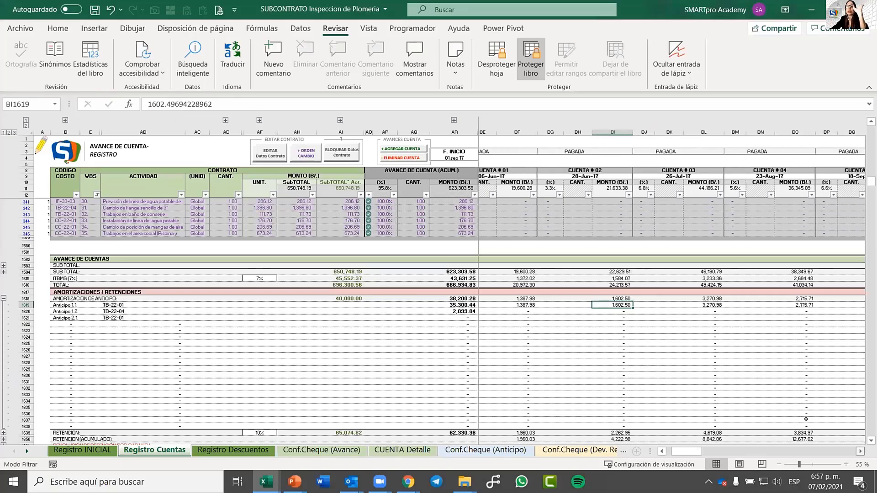
scroll(842, 450, "right", 10)
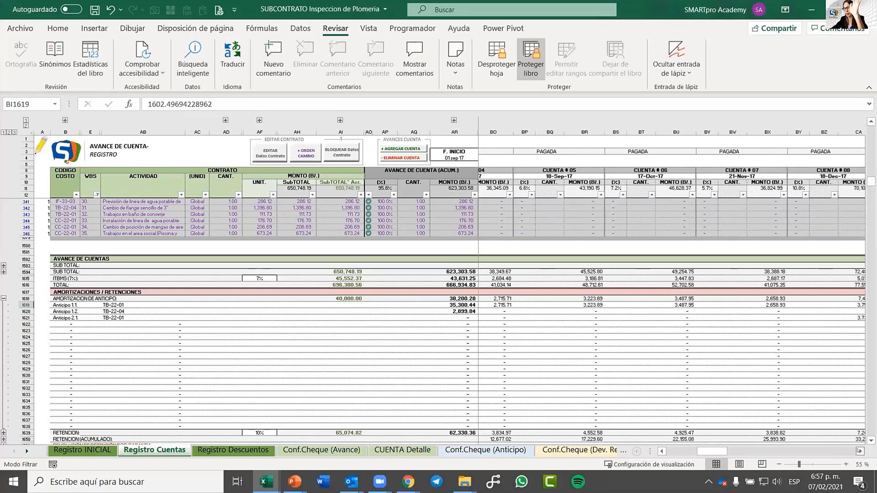
scroll(843, 450, "right", 8)
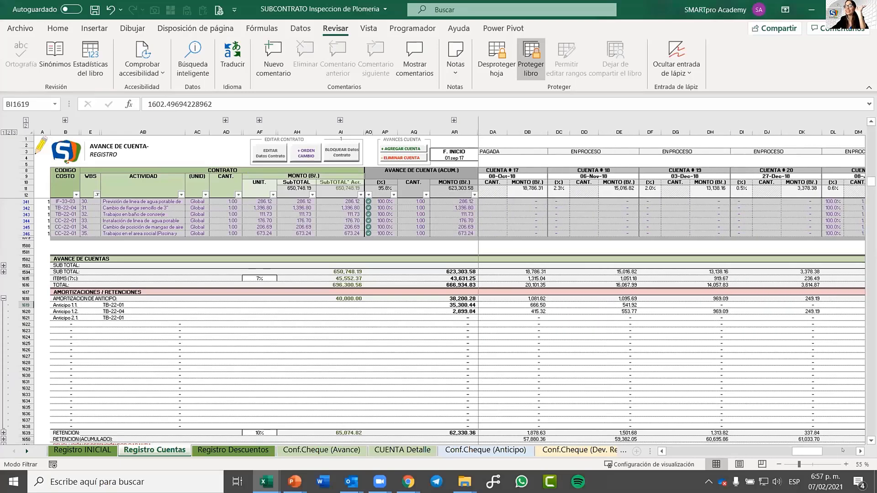
- Inspect the amortization formulas of the individual advances in Cuenta #23 and in Cuenta #22 for Anticipo 1.2
key("ctrl+Right")
key("Down")
key("Down")
key("Down")
key("Down")
key("Down")
key("Down")
key("Down")
key("Down")
key("Down")
key("Down")
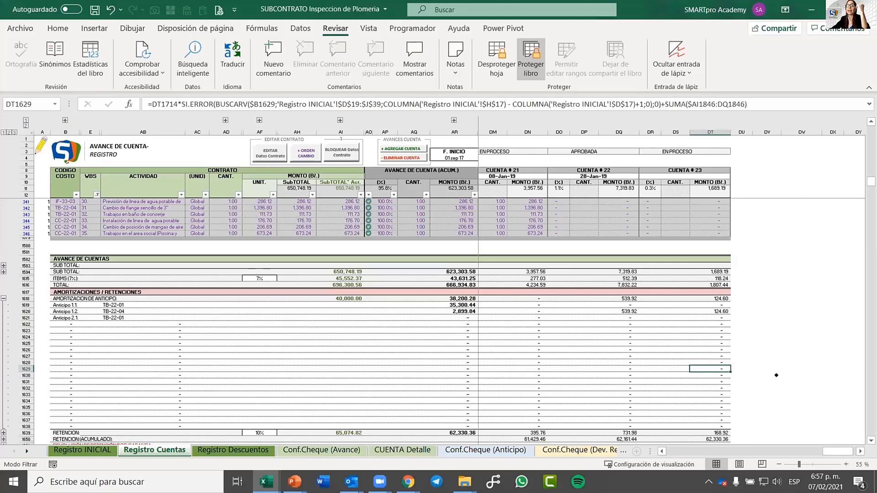
key("Up")
key("Up")
key("Up")
key("Up")
key("Up")
key("Up")
key("Up")
key("Up")
key("Up")
key("Left")
key("Left")
key("Left")
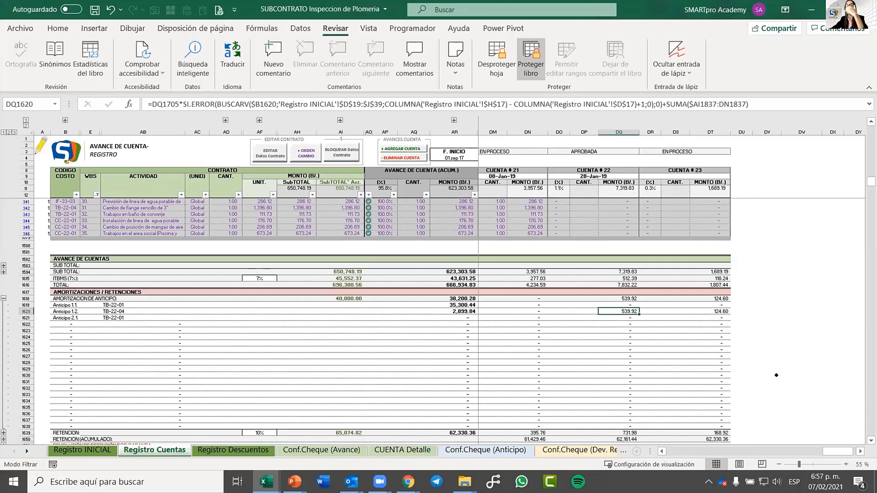
- Collapse the Amortización de Anticipo breakdown and inspect the formula of the Cuenta #23 total
key("Up")
key("Up")
key("Up")
key("Left")
key("Left")
key("Left")
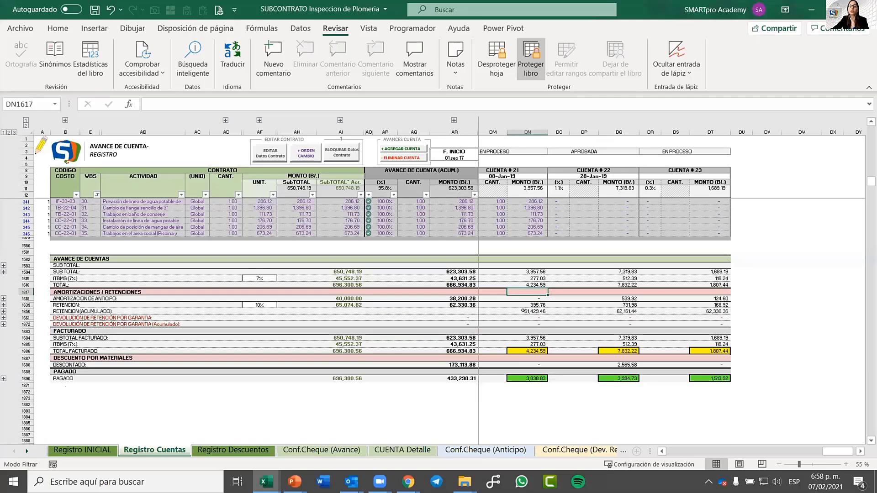
left_click(710, 285)
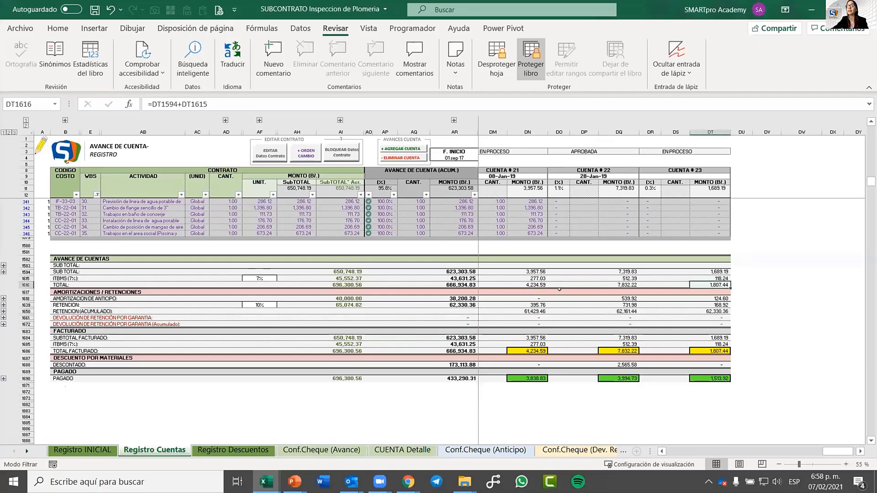
- Review the activity rows for Cuenta #23 above the summary, and return to the invoiced and paid totals
left_click(676, 208)
scroll(8, 302, "up", 6)
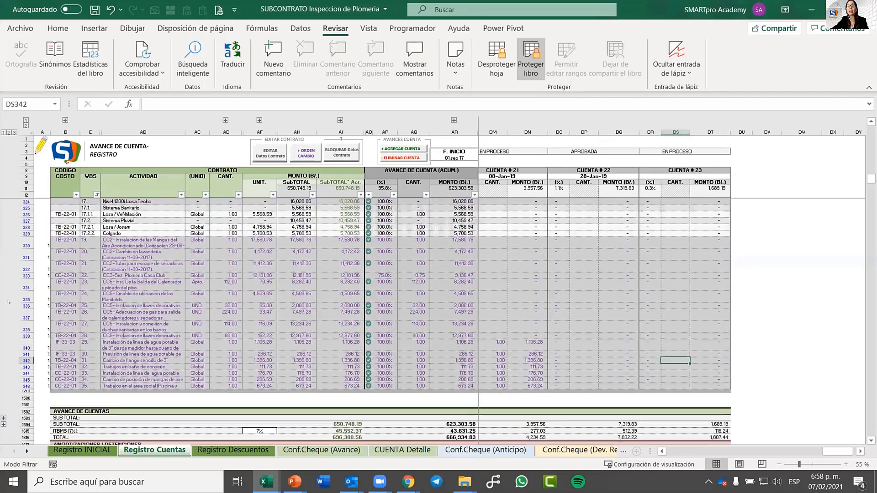
scroll(8, 302, "up", 16)
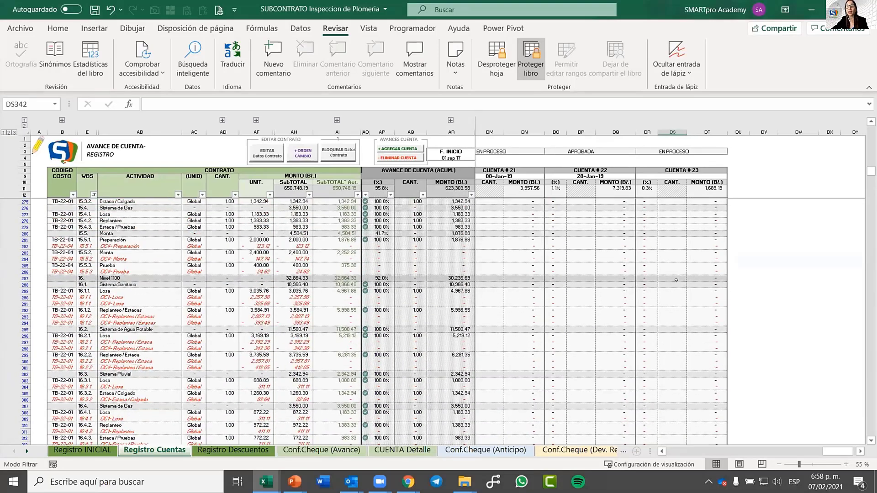
scroll(676, 279, "up", 5)
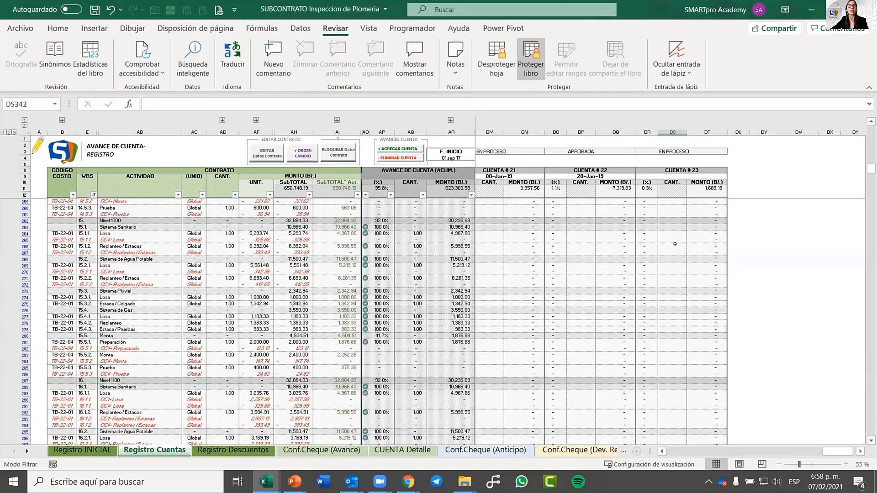
scroll(631, 332, "down", 18)
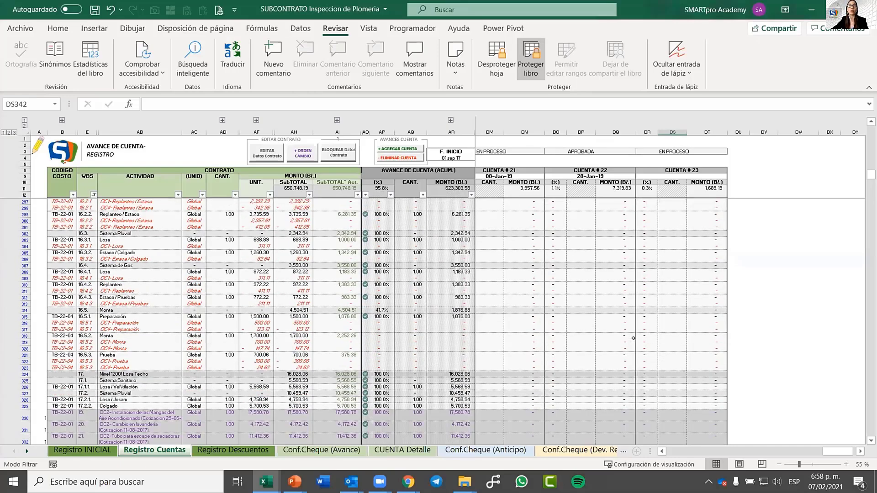
scroll(273, 419, "down", 5)
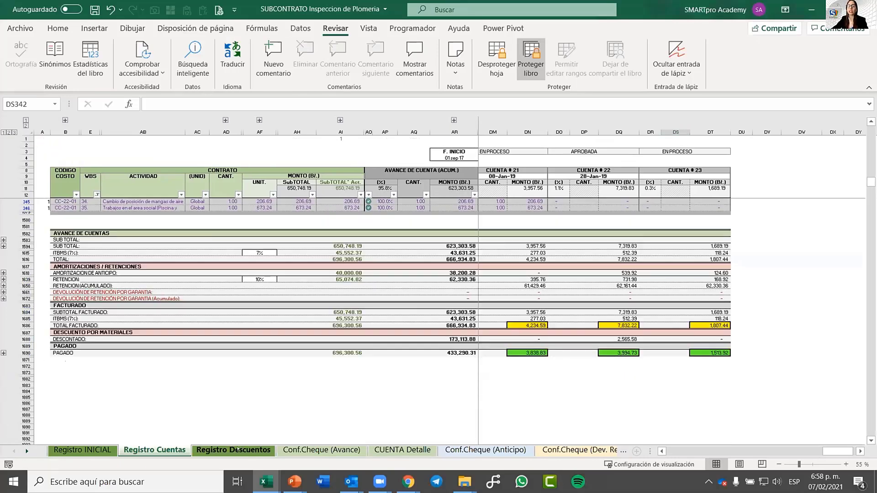
- Open the Registro Descuentos sheet and examine the purchase order amounts and the amounts discounted per account
left_click(242, 450)
left_click(298, 255)
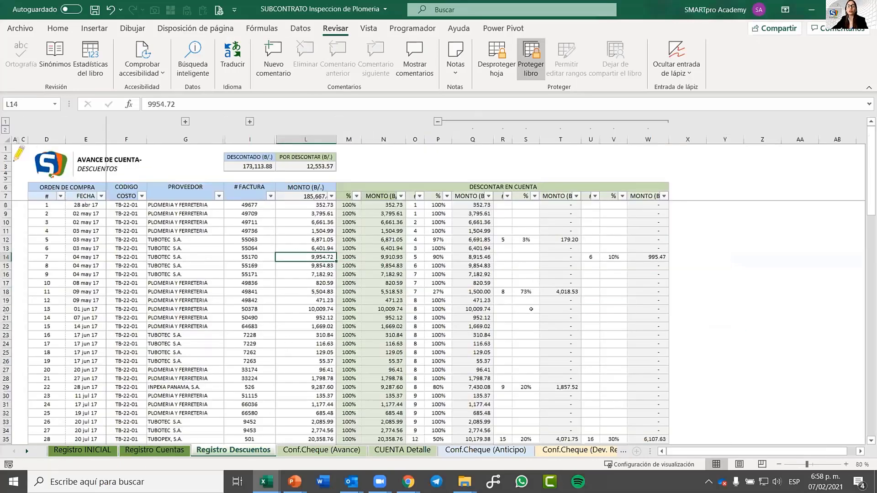
left_click(521, 345)
left_click(453, 350)
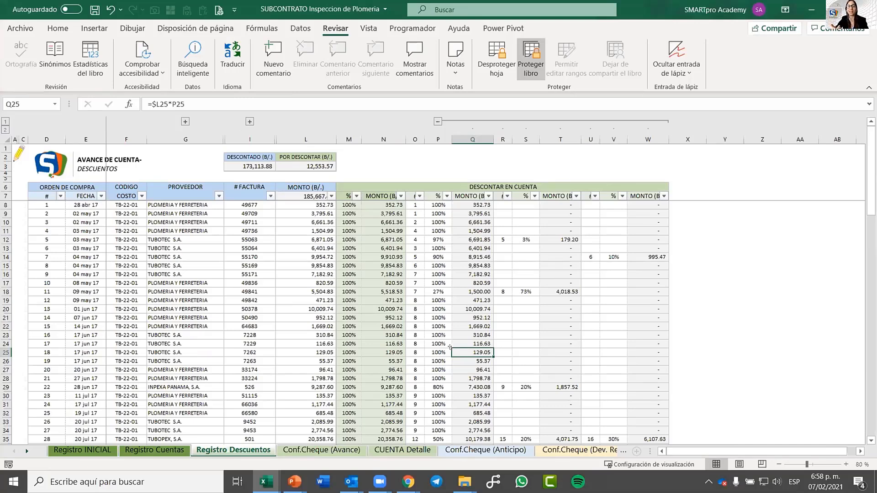
- Examine the account number and percentage assigned to each purchase order discount, and the supplier entries
left_click(433, 241)
left_click(413, 230)
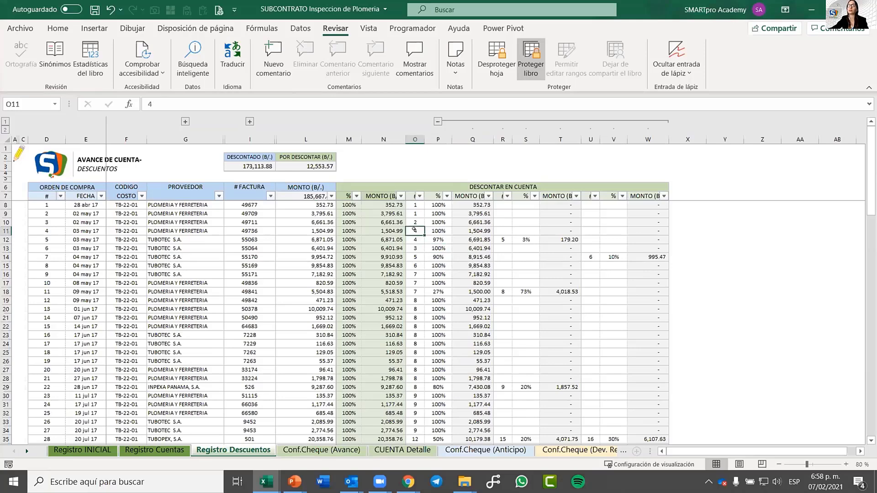
key("Right")
key("Up")
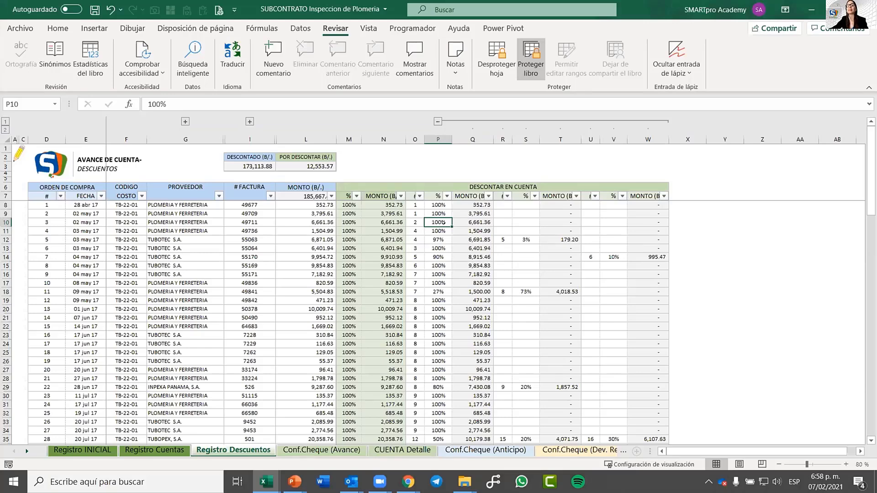
left_click(411, 231)
left_click(415, 265)
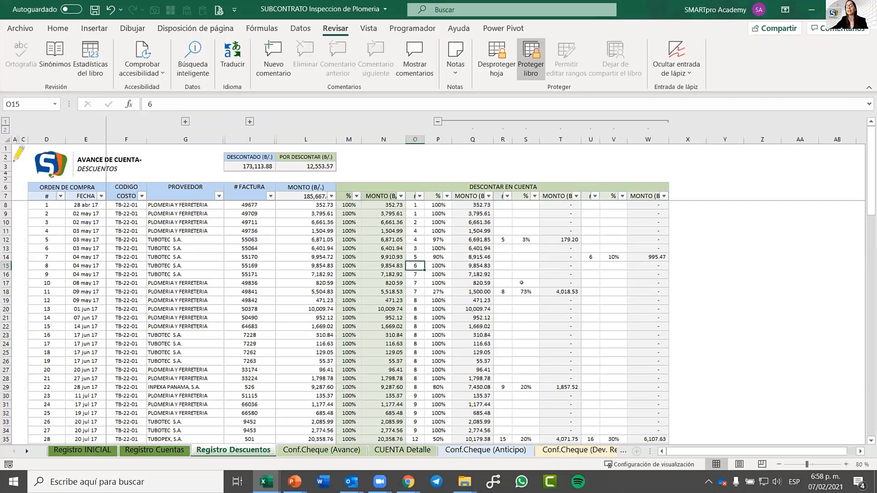
left_click(179, 395)
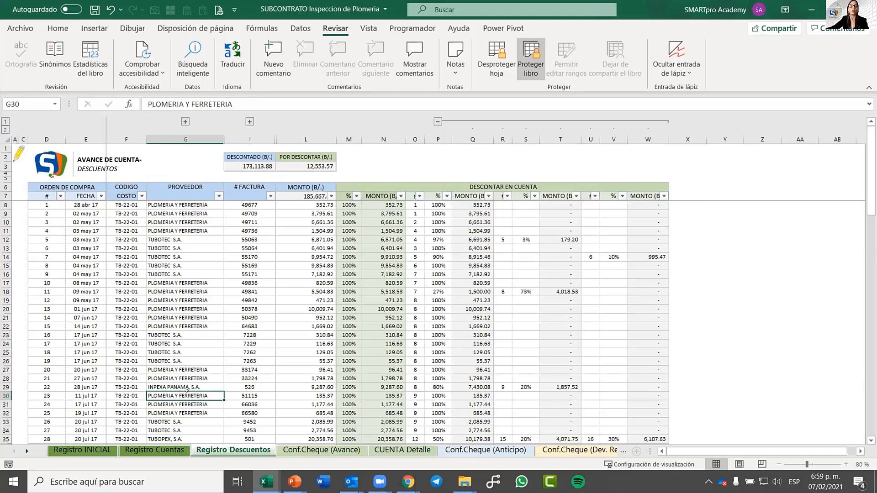
- Leave the Registro Descuentos sheet, glance at Conf.Cheque (Avance), and open CUENTA Detalle at its account number
left_click(324, 318)
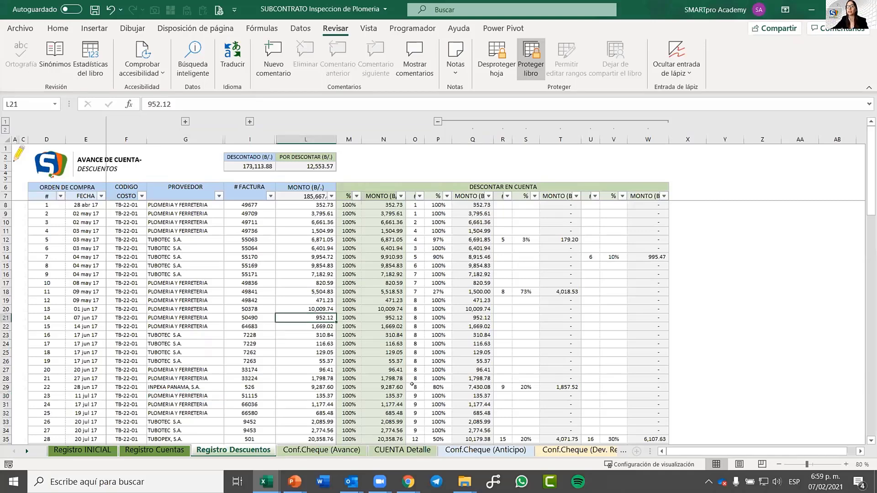
left_click(322, 449)
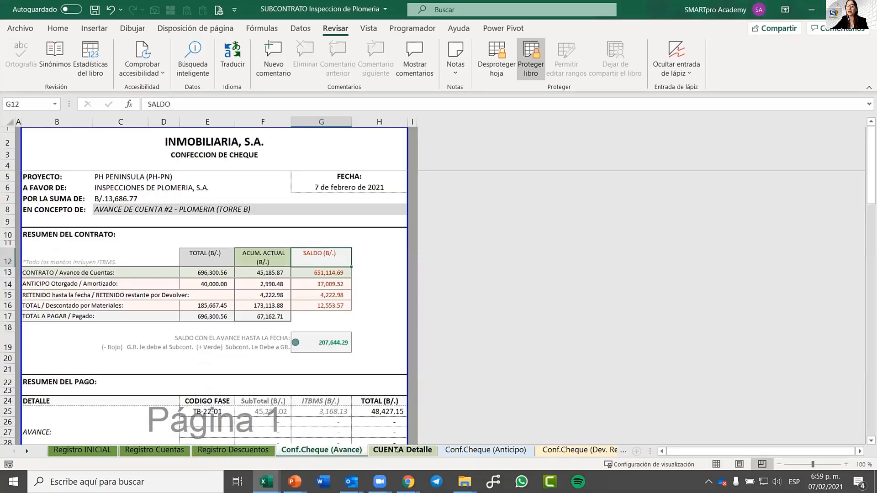
left_click(395, 450)
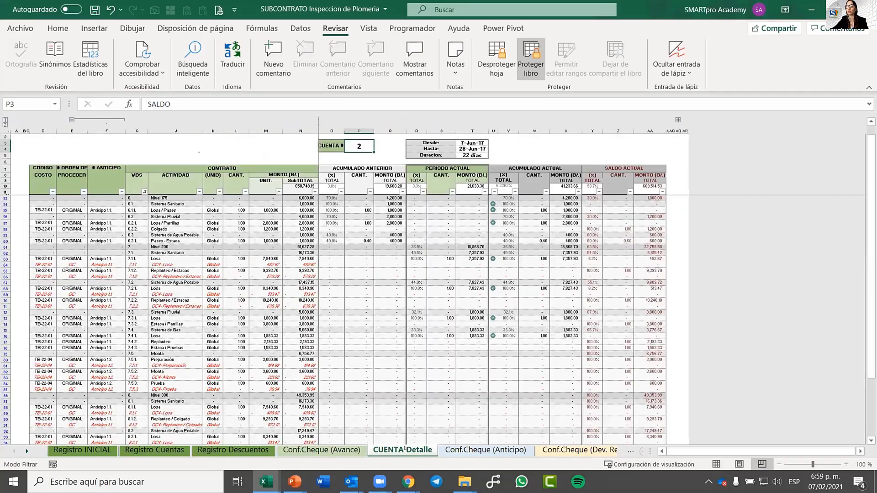
left_click(413, 298)
left_click(360, 146)
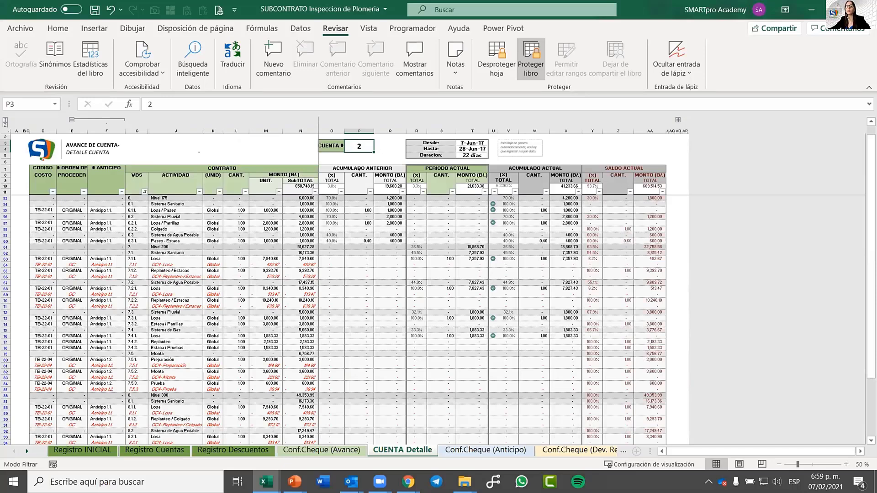
- Switch the CUENTA Detalle report to account 3 and from there to account 4
left_click(362, 169)
left_click(368, 147)
type("3")
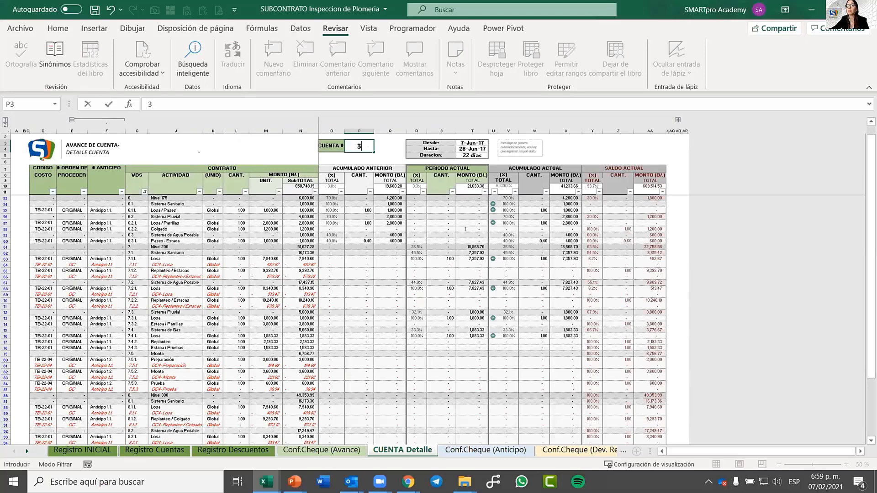
key("Return")
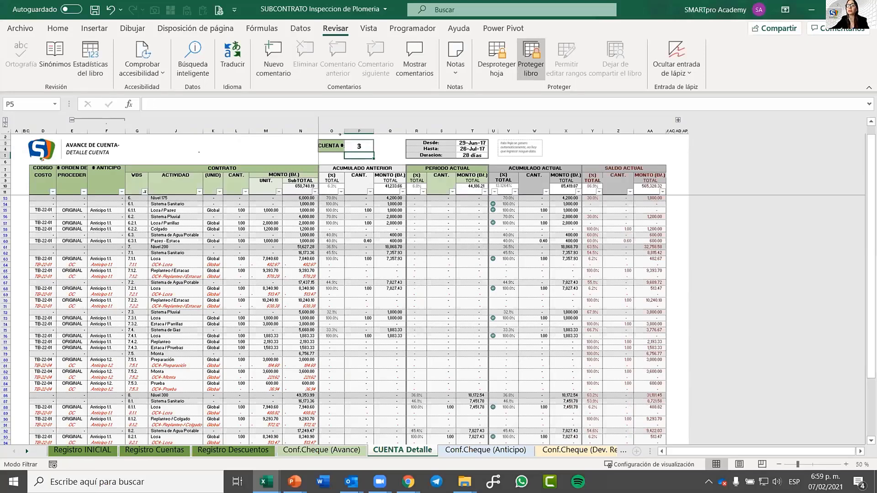
left_click(361, 144)
type("4")
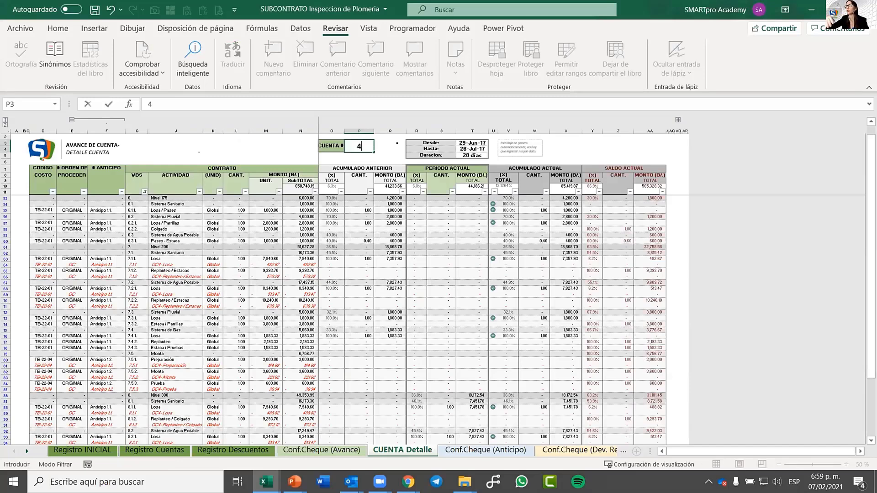
key("Return")
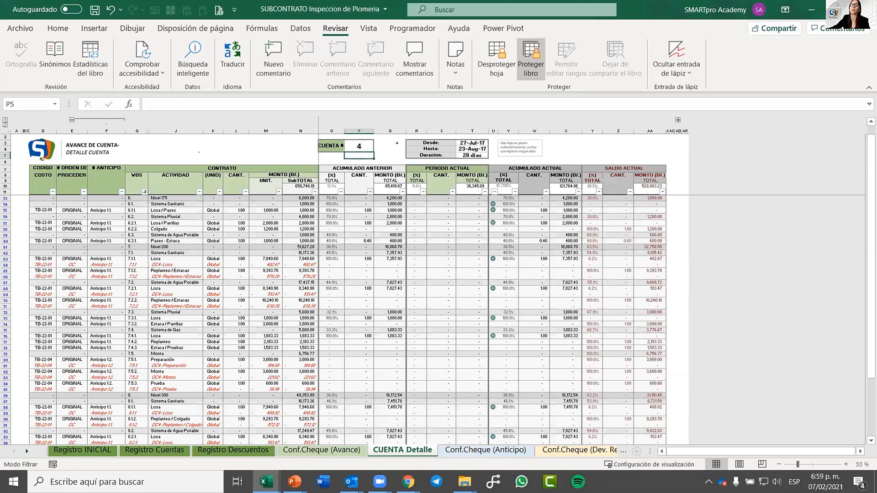
- Examine the activity rows of account 4 and the formula behind the previous accumulated percentage of activity 7.4.2 Replanteo
scroll(383, 362, "down", 3)
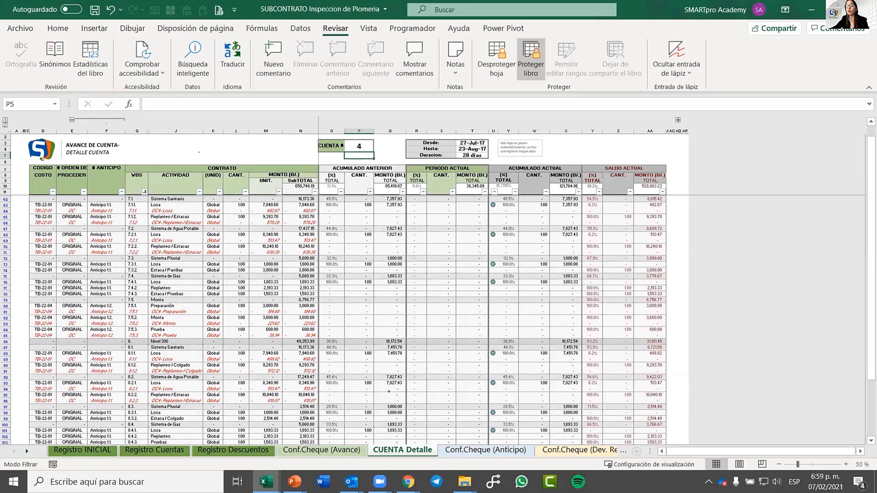
left_click(472, 239)
left_click(565, 329)
left_click(330, 286)
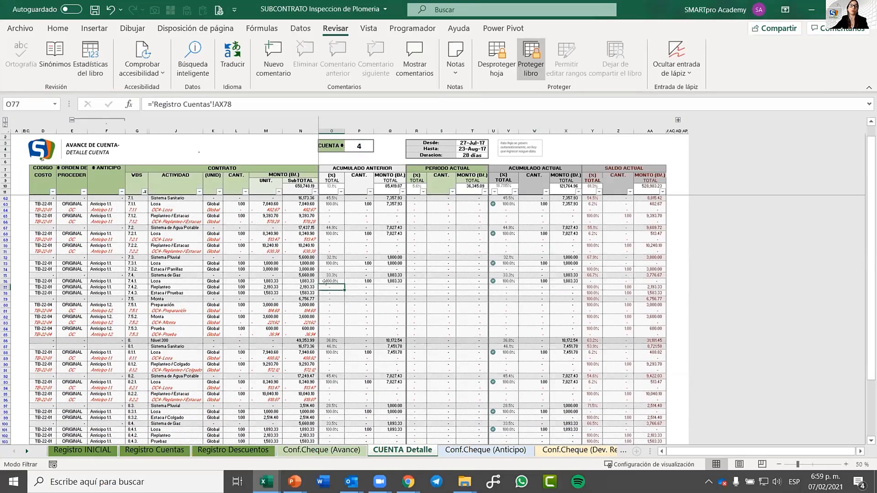
scroll(326, 288, "down", 6)
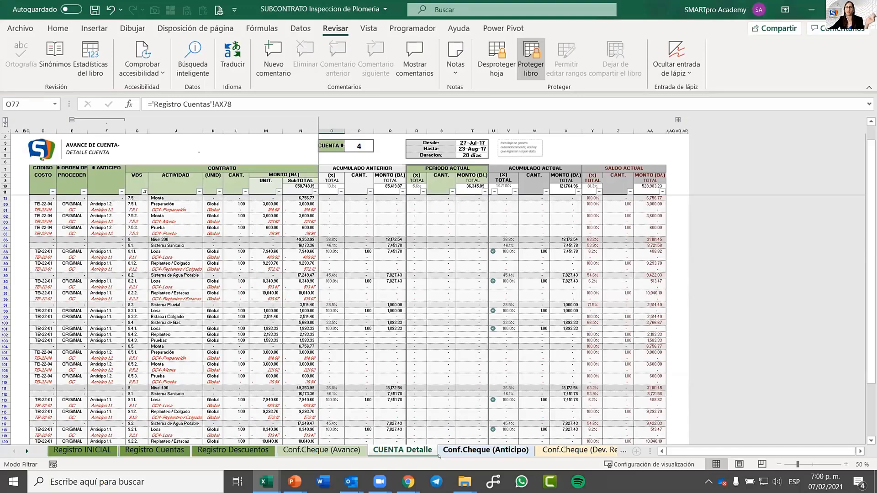
- Open the Avance Gráfico del Proyecto example from the presentation and set its progress date to 30/09/2019
left_click(812, 9)
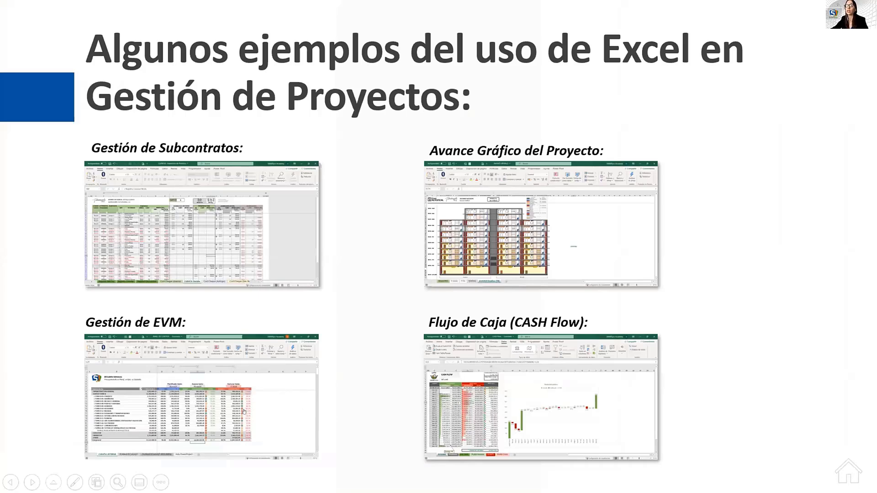
left_click(530, 208)
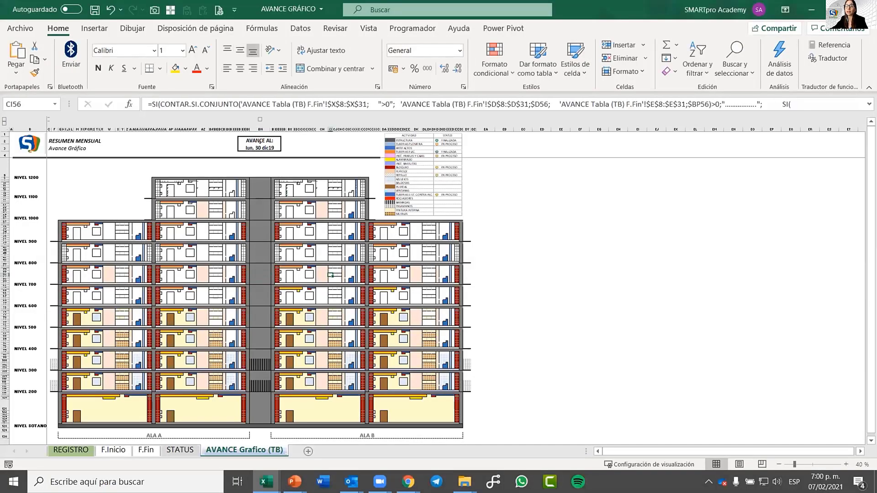
left_click(260, 147)
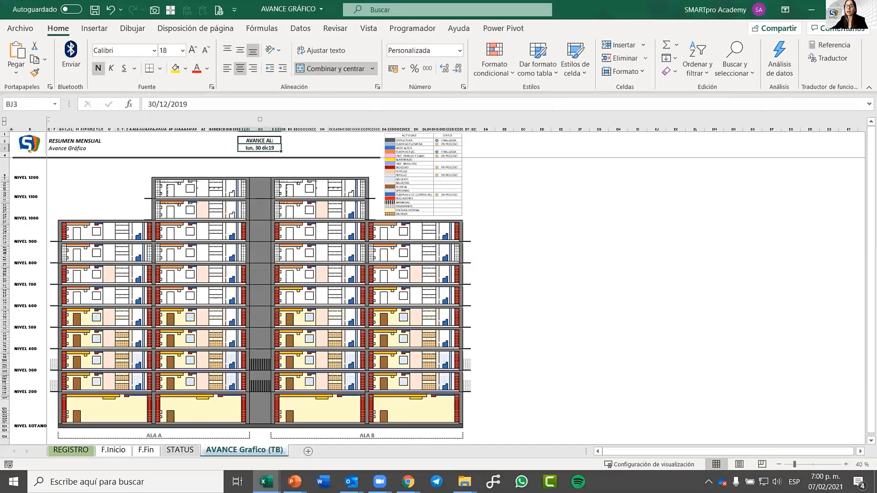
double_click(164, 104)
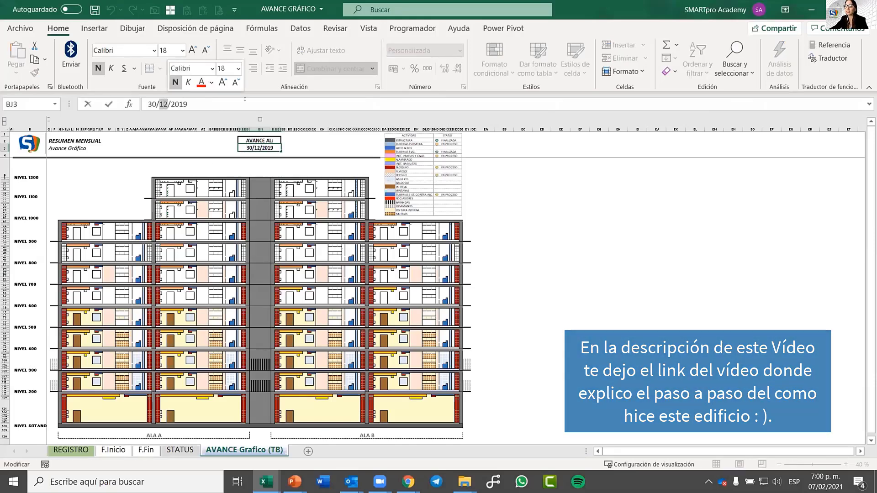
type("09")
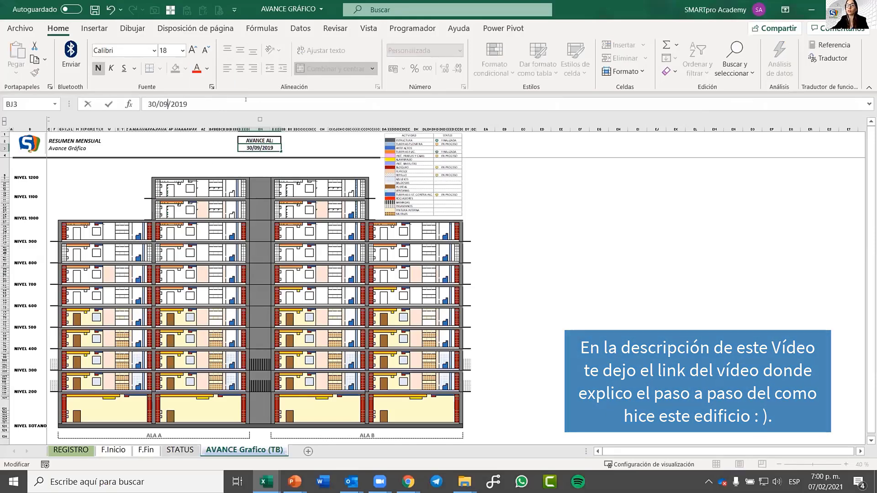
key("Return")
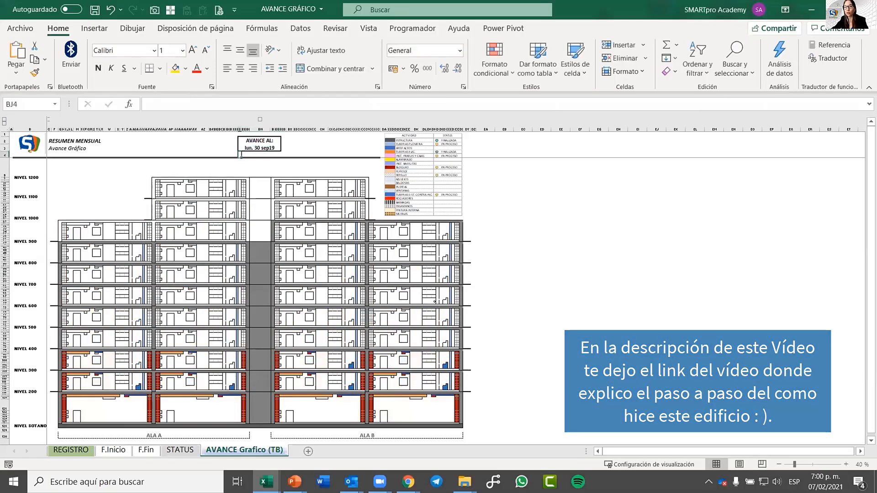
- Set the progress date of the building graphic to 30/10/2019
left_click(272, 148)
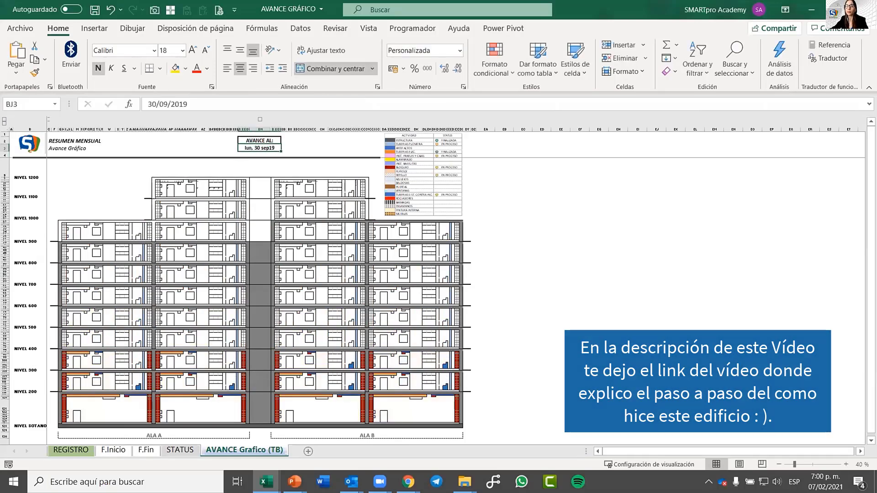
double_click(163, 99)
type("10")
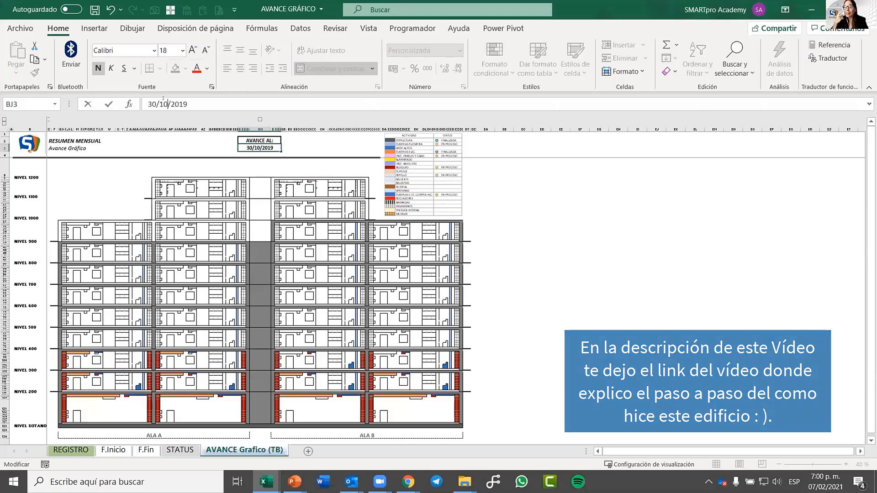
key("Return")
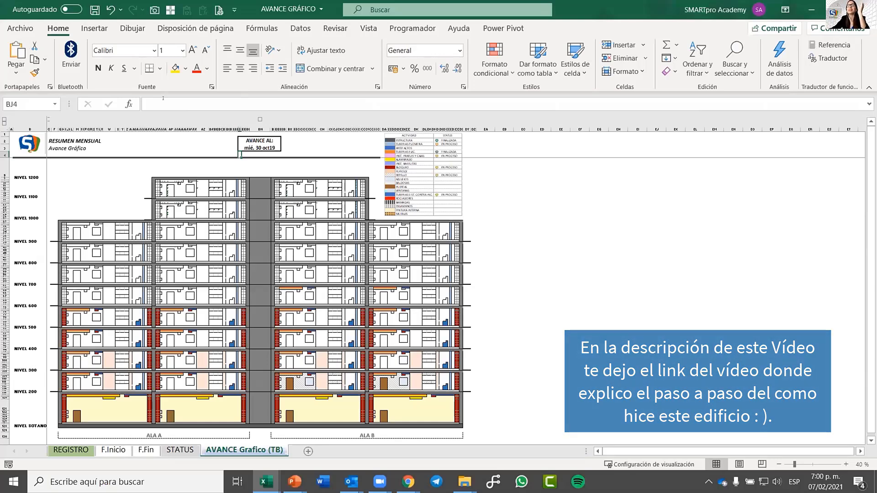
- Inspect the formulas behind several cells of the building drawing, including the central core and the upper floors
left_click(267, 292)
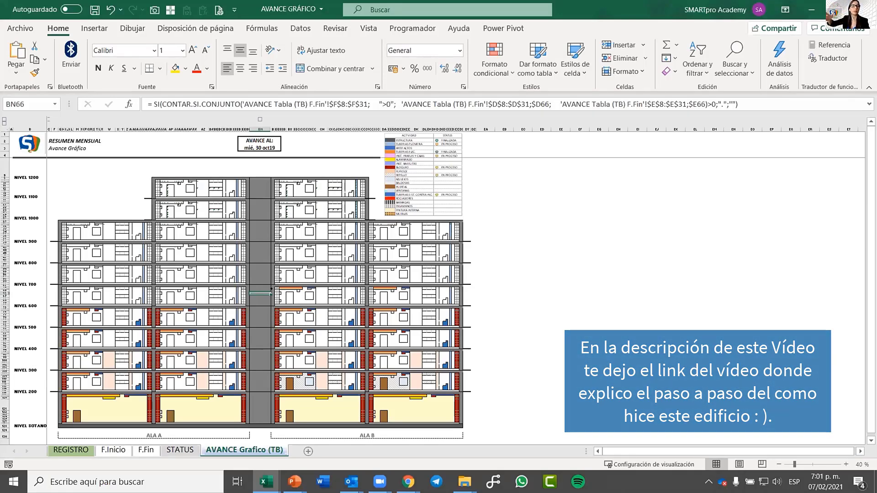
left_click(230, 228)
left_click(329, 232)
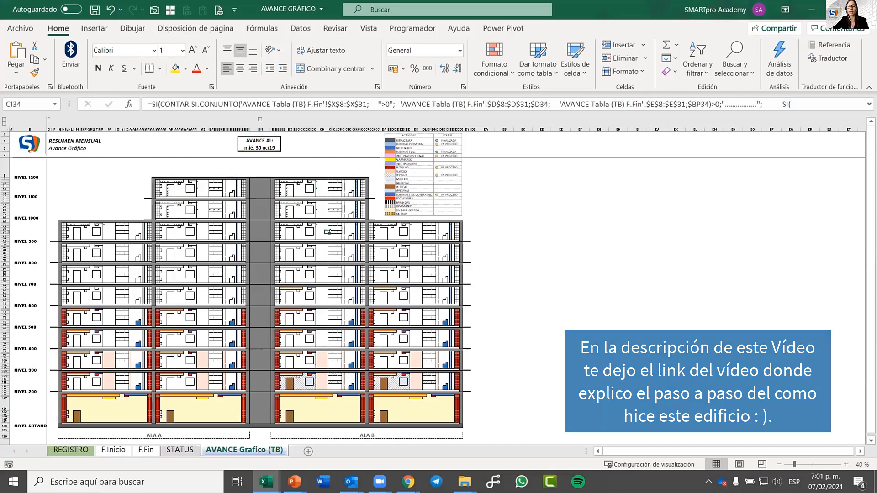
left_click(506, 276)
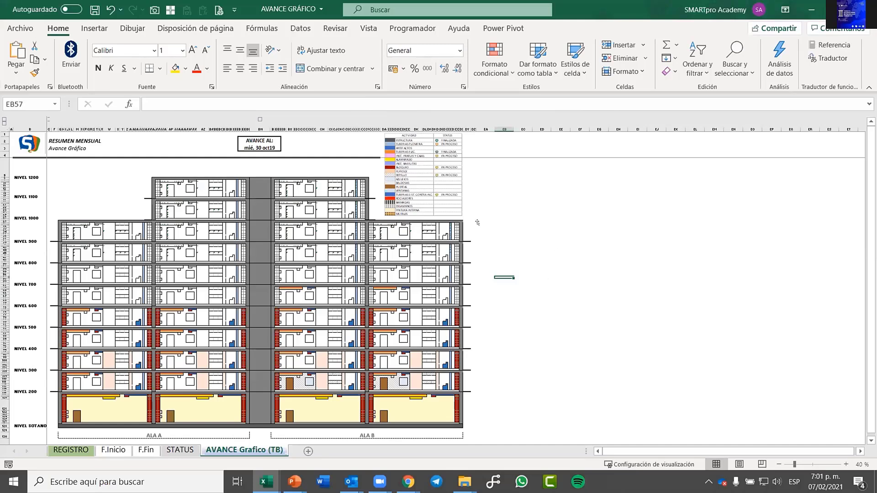
left_click(220, 324)
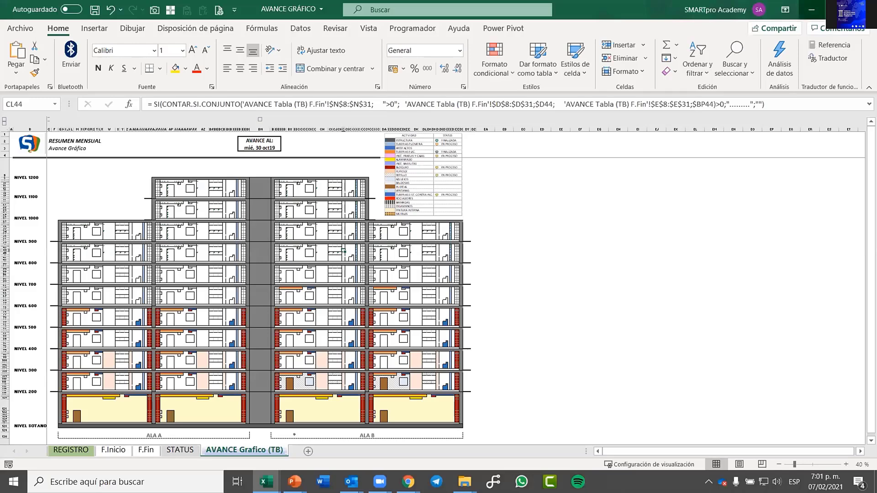
- Leave the workbook and the slide show, switch to Chrome, and look over the uploaded videos on the SMARTpro Academy YouTube channel
left_click(812, 10)
left_click(849, 472)
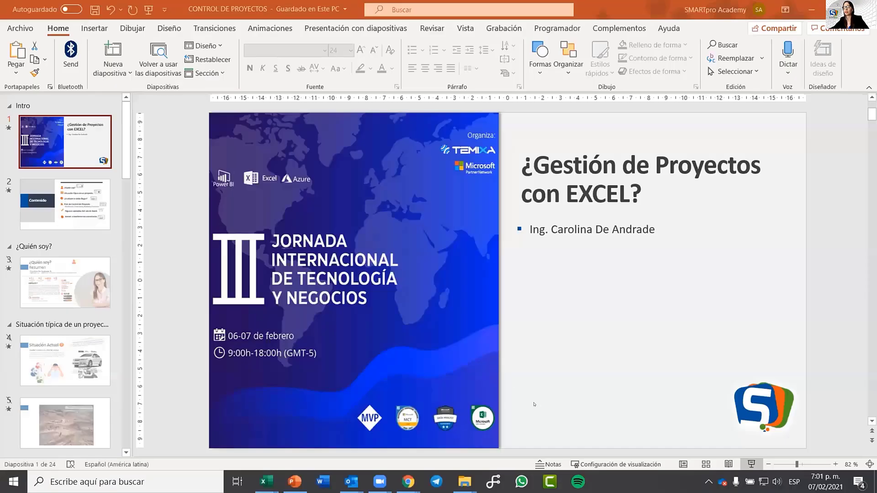
mouse_move(409, 482)
left_click(468, 443)
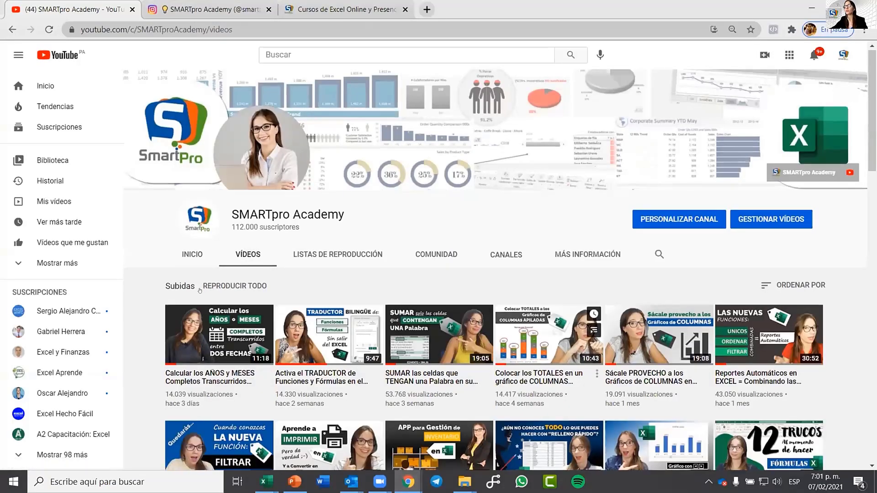
scroll(580, 369, "down", 3)
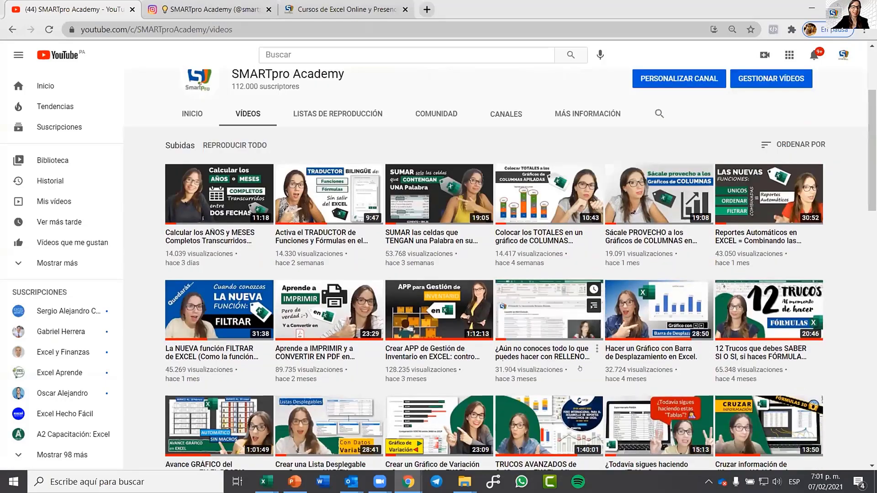
scroll(576, 370, "up", 3)
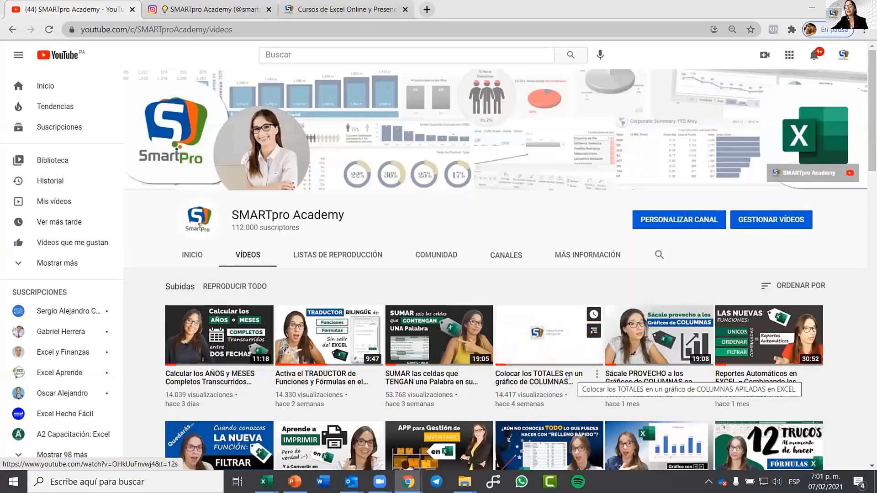